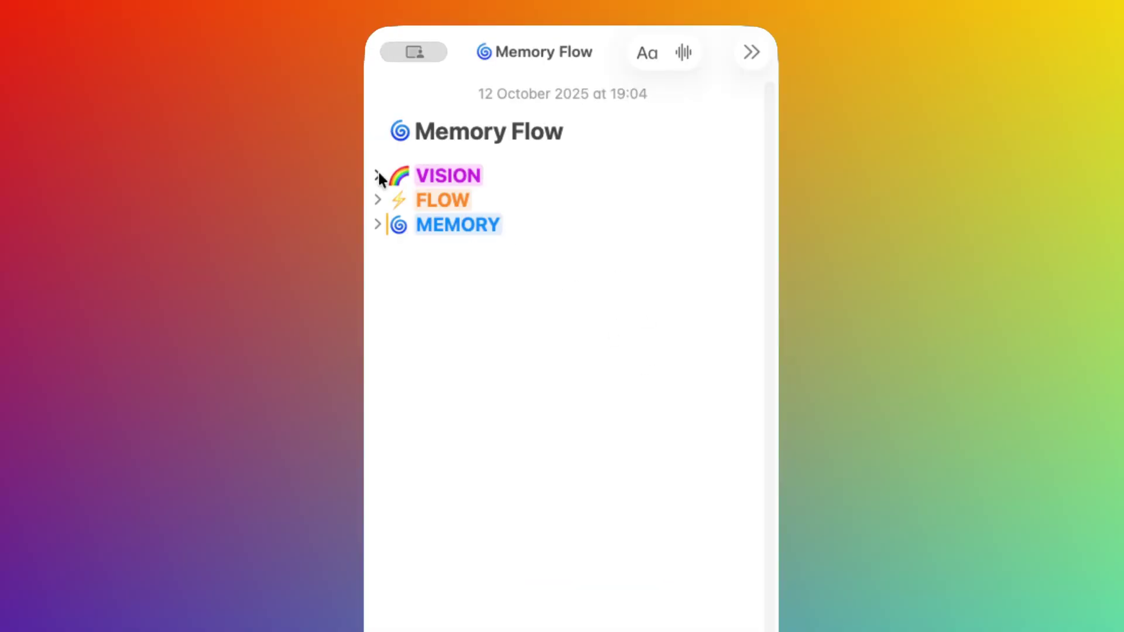
# Step: Expand the VISION, FLOW and MEMORY headings in Memory Flow to reveal their linked notes
pyautogui.click(445, 127)
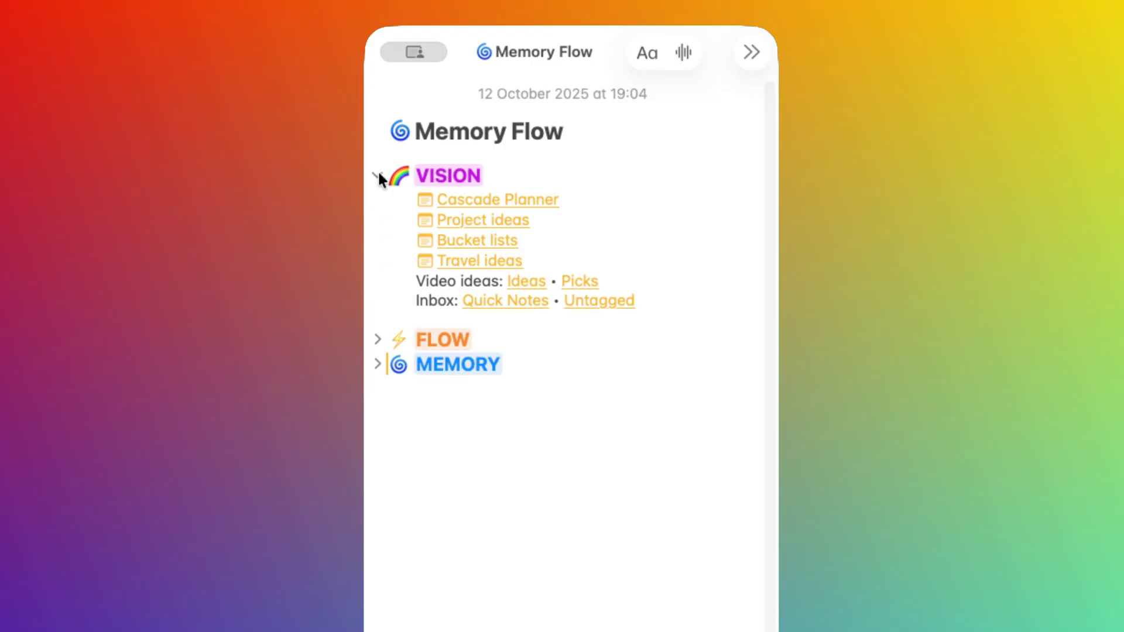
pyautogui.click(377, 339)
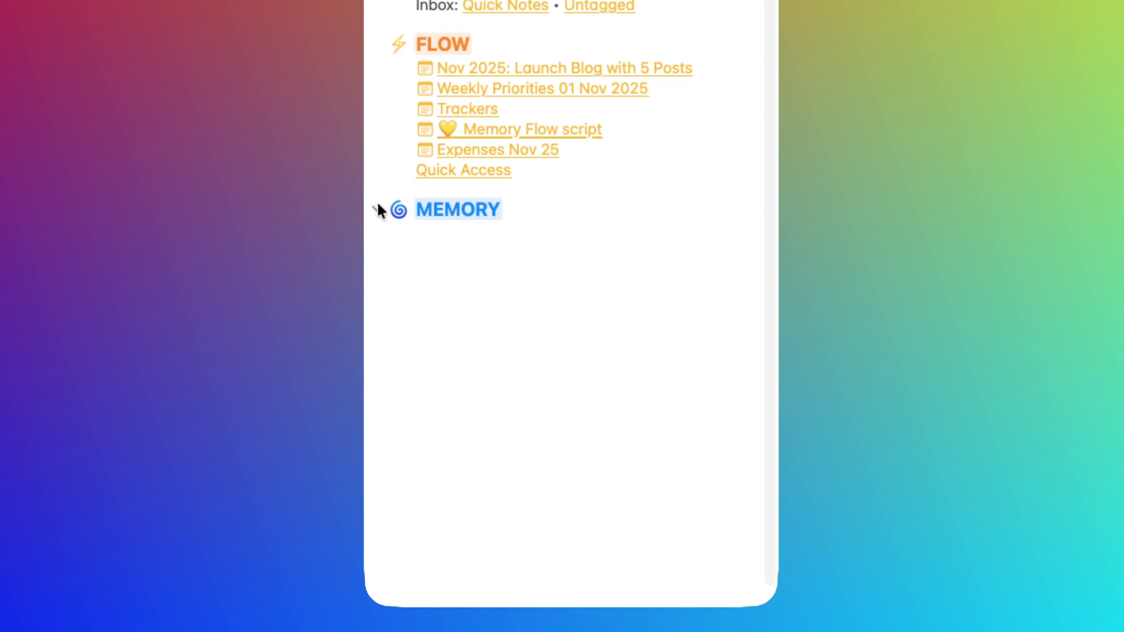
pyautogui.click(378, 206)
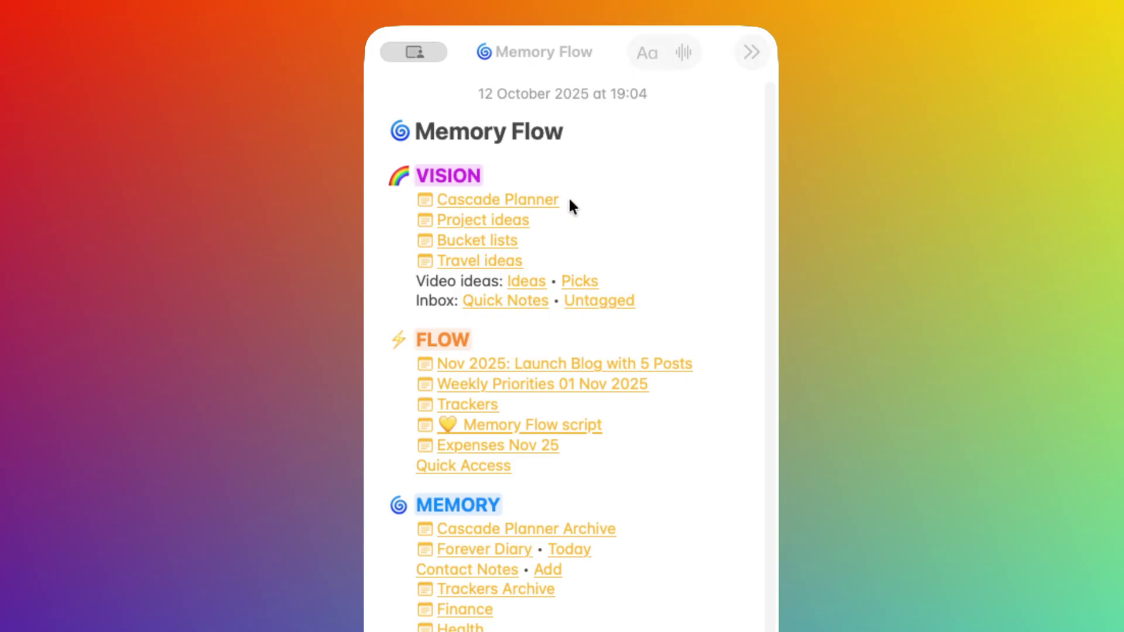
# Step: Open the linked Cascade Planner hub note from Memory Flow
pyautogui.click(510, 199)
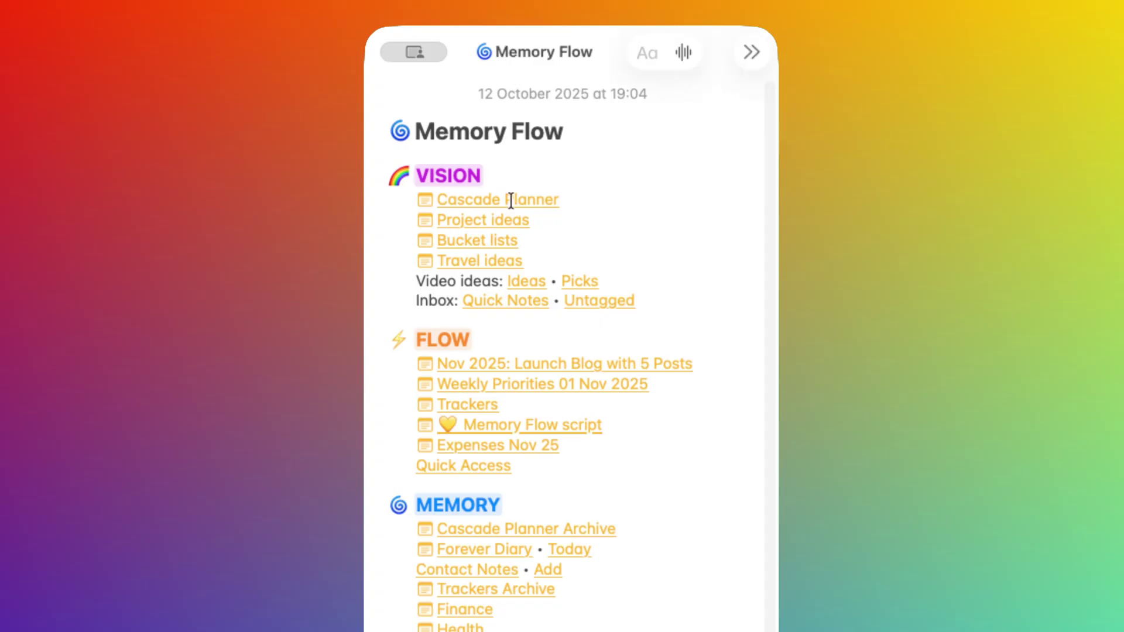
pyautogui.click(511, 200)
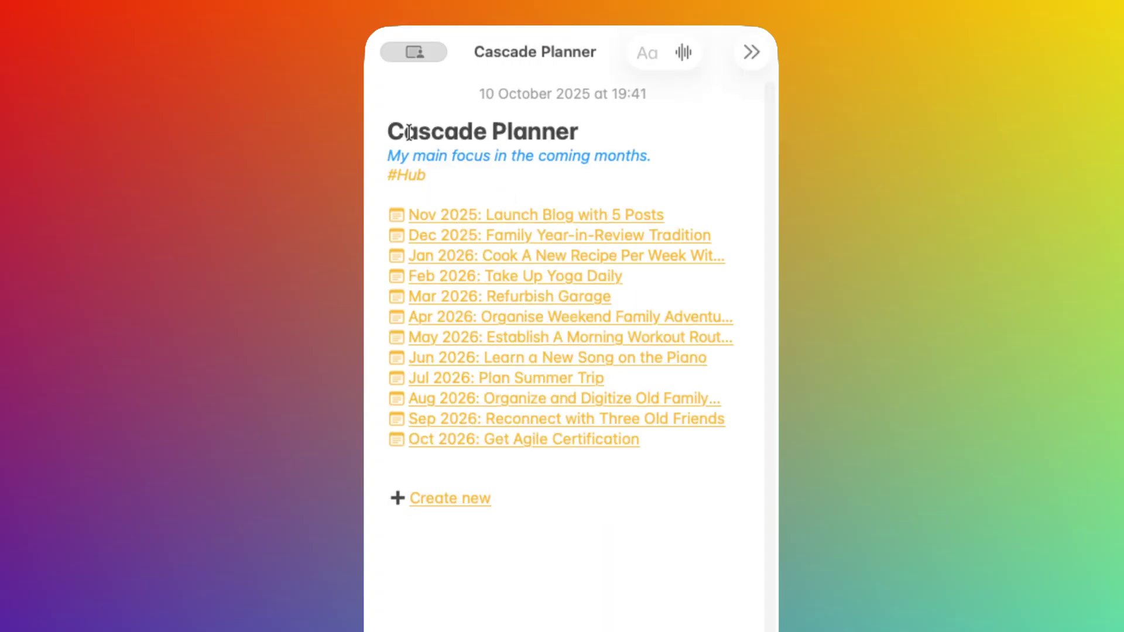
pyautogui.click(434, 174)
pyautogui.click(461, 187)
# Step: Open the 'Nov 2025: Launch Blog with 5 Posts' plan and scroll through its weekly tasks
pyautogui.click(465, 216)
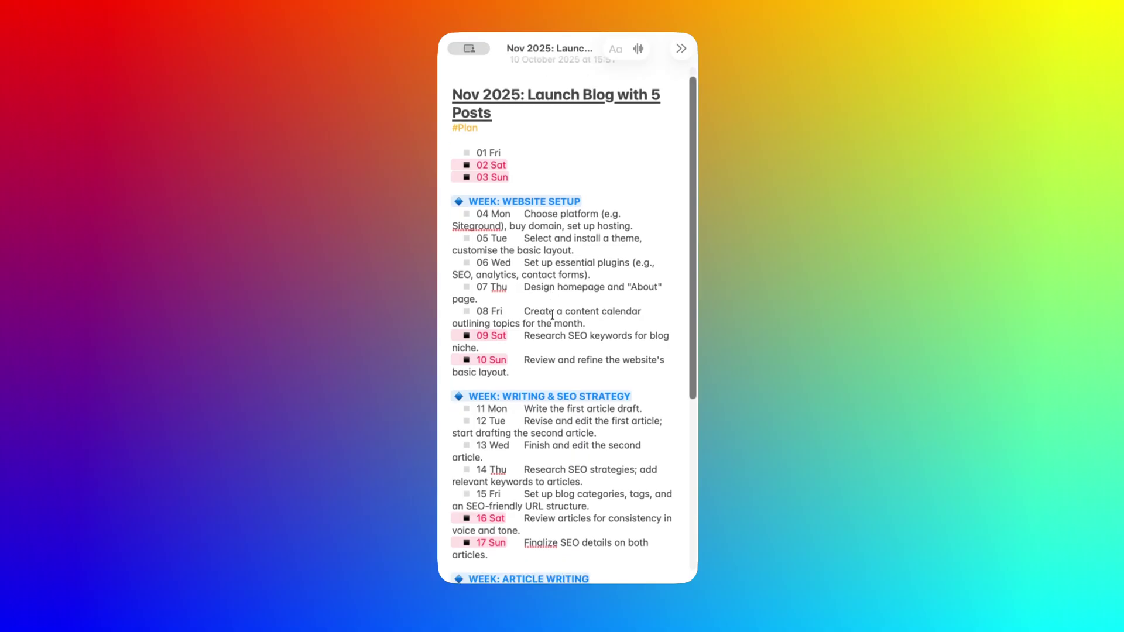
pyautogui.scroll(-5, 547, 477)
pyautogui.scroll(-5, 553, 316)
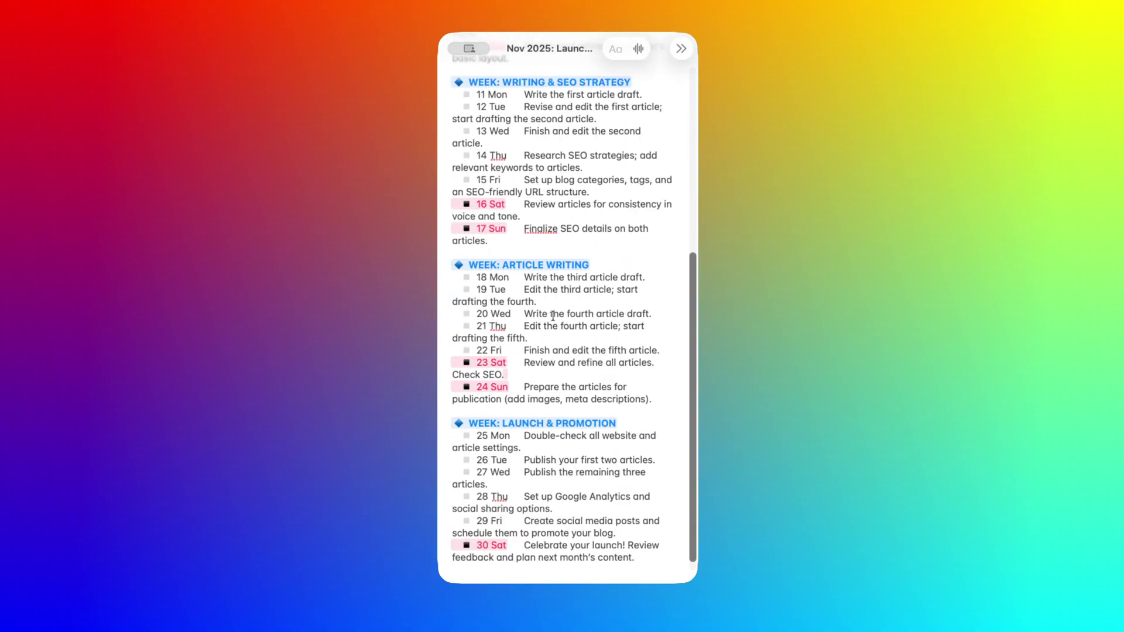
pyautogui.press('super+bracketleft')
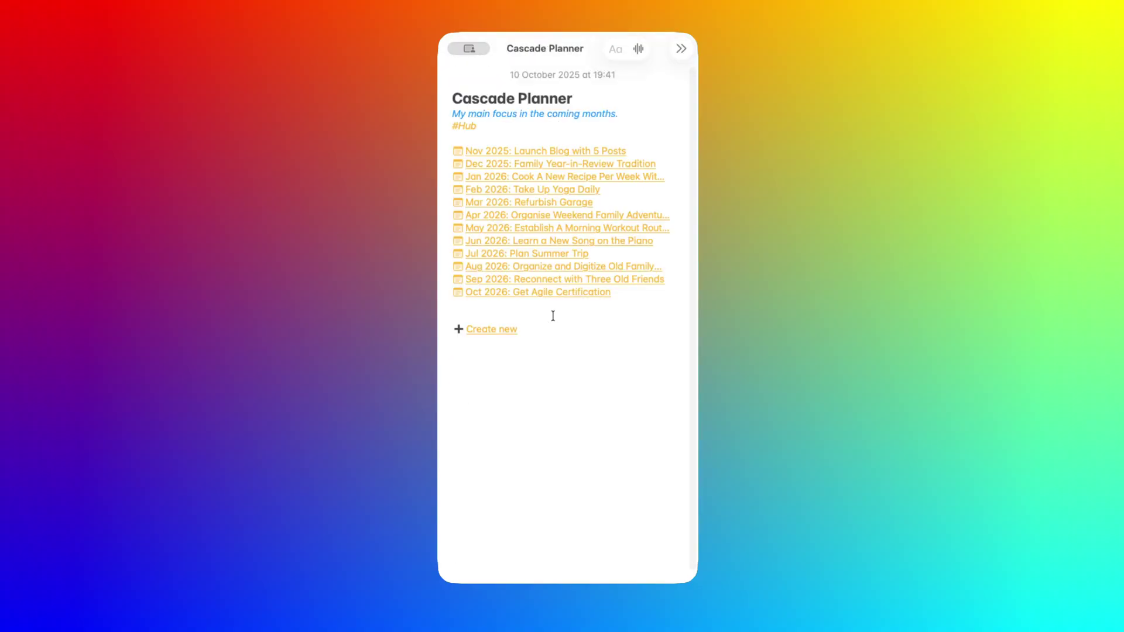
pyautogui.click(467, 306)
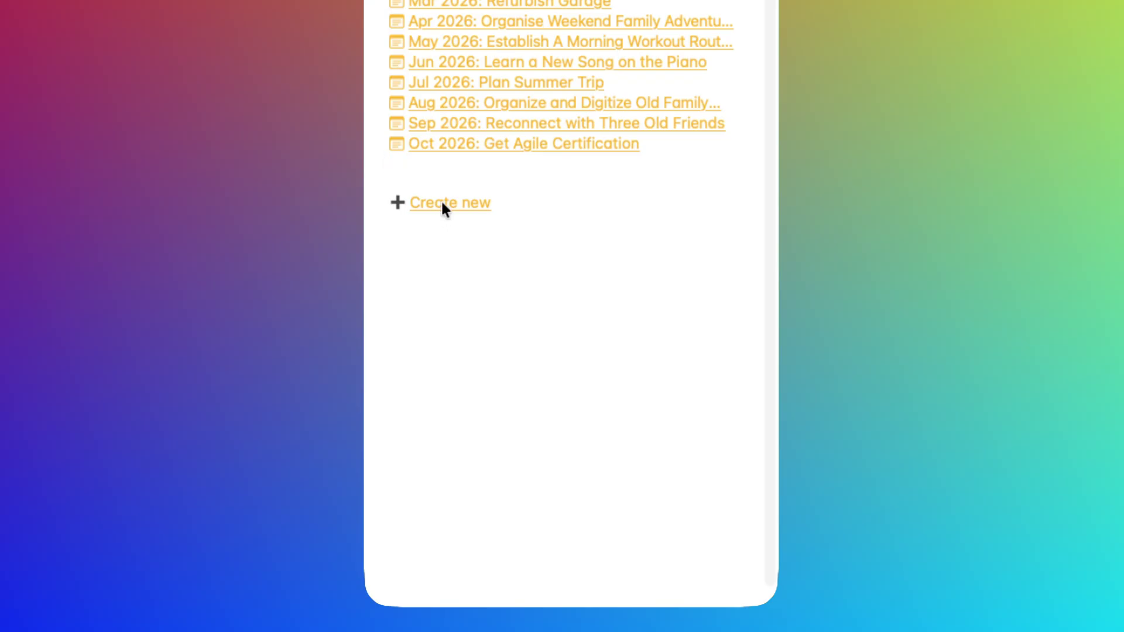
pyautogui.click(442, 205)
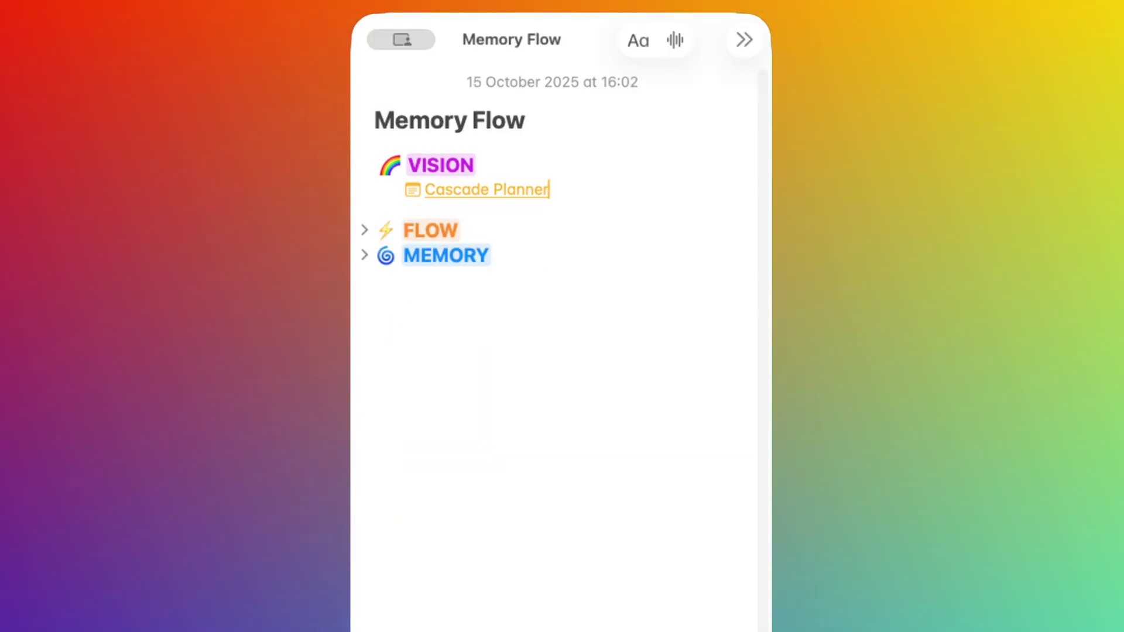
# Step: Add lines 'Project: Family Youtube Channel' and 'Travel idea: Namibia' below the Cascade Planner link
pyautogui.press('Return')
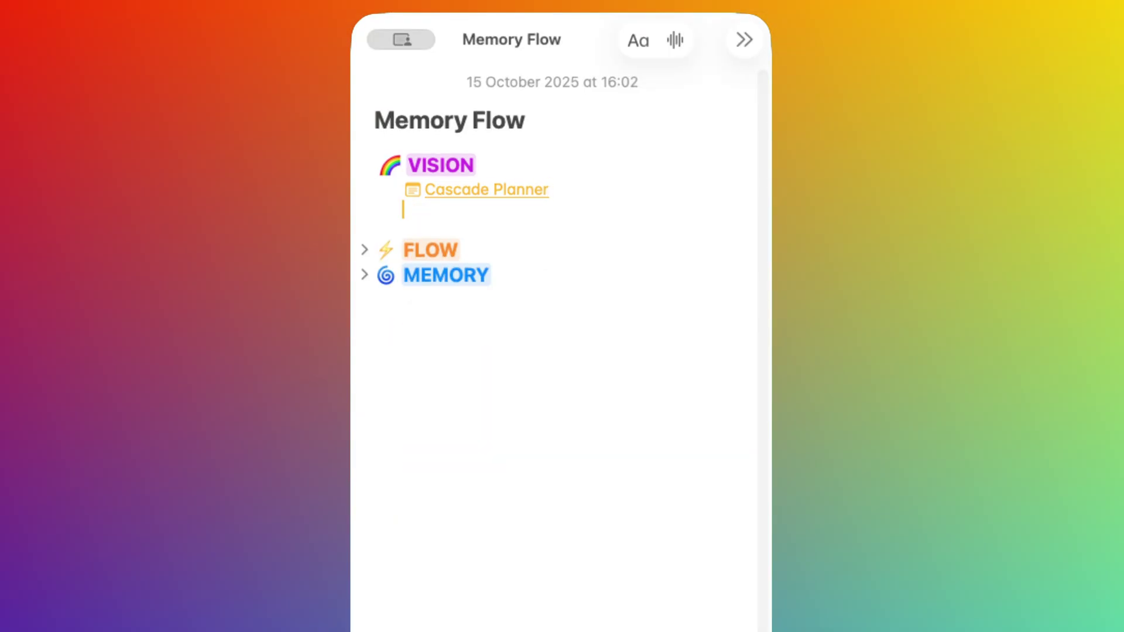
pyautogui.write('Project: Family Youtube Channel')
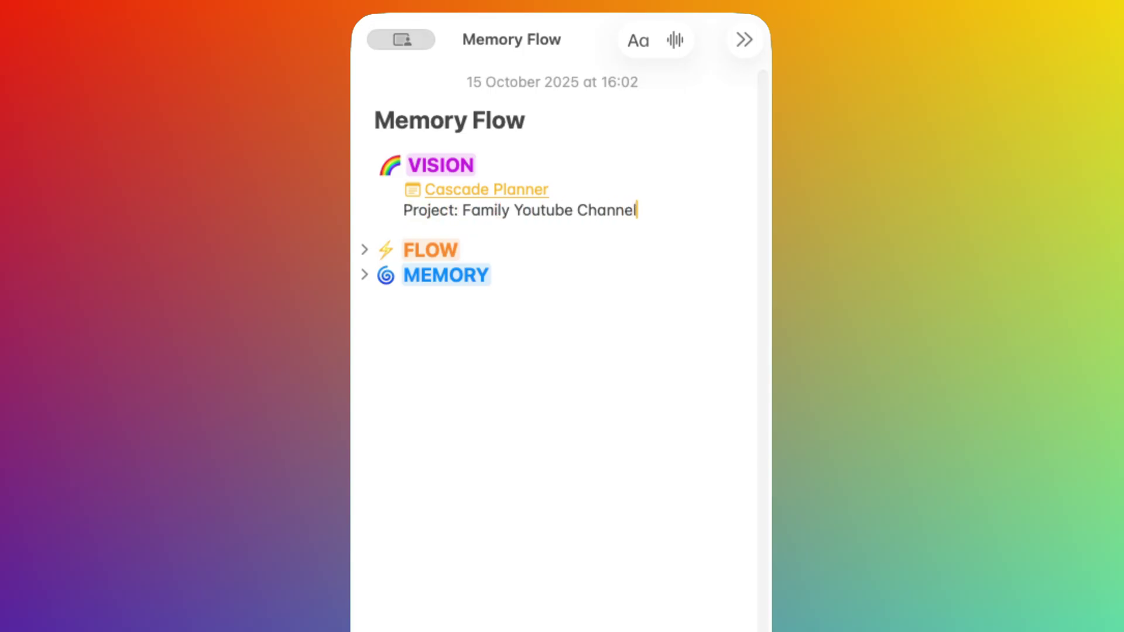
pyautogui.press('Return')
pyautogui.write('Travel idea: Namibia')
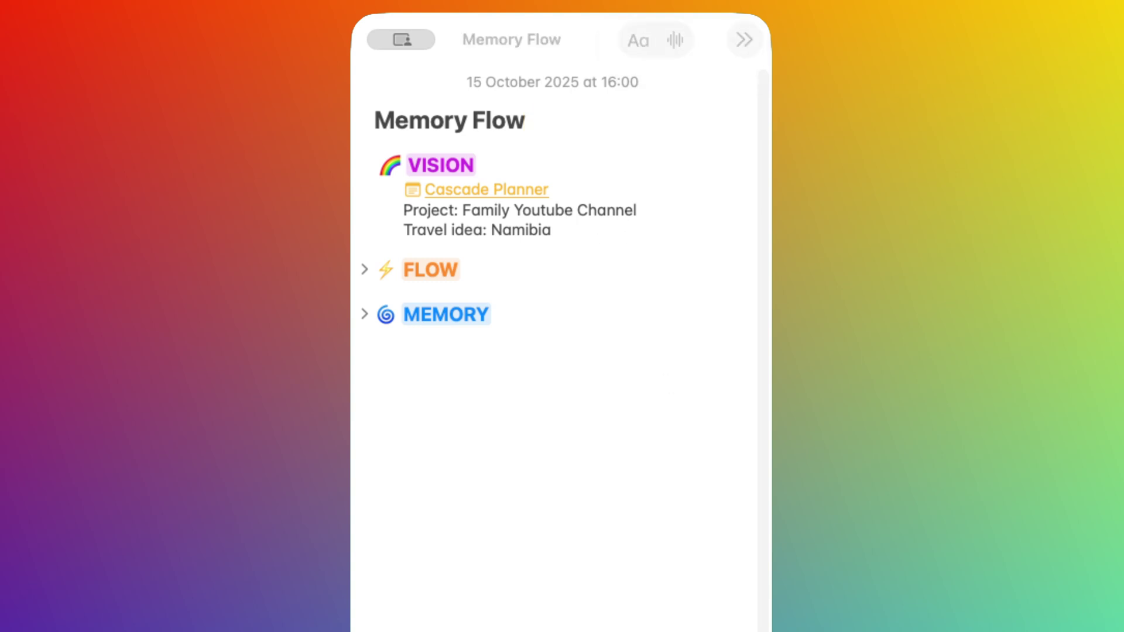
# Step: Replace the word Namibia with a >>Namibia link to a newly created Namibia note
pyautogui.click(560, 225)
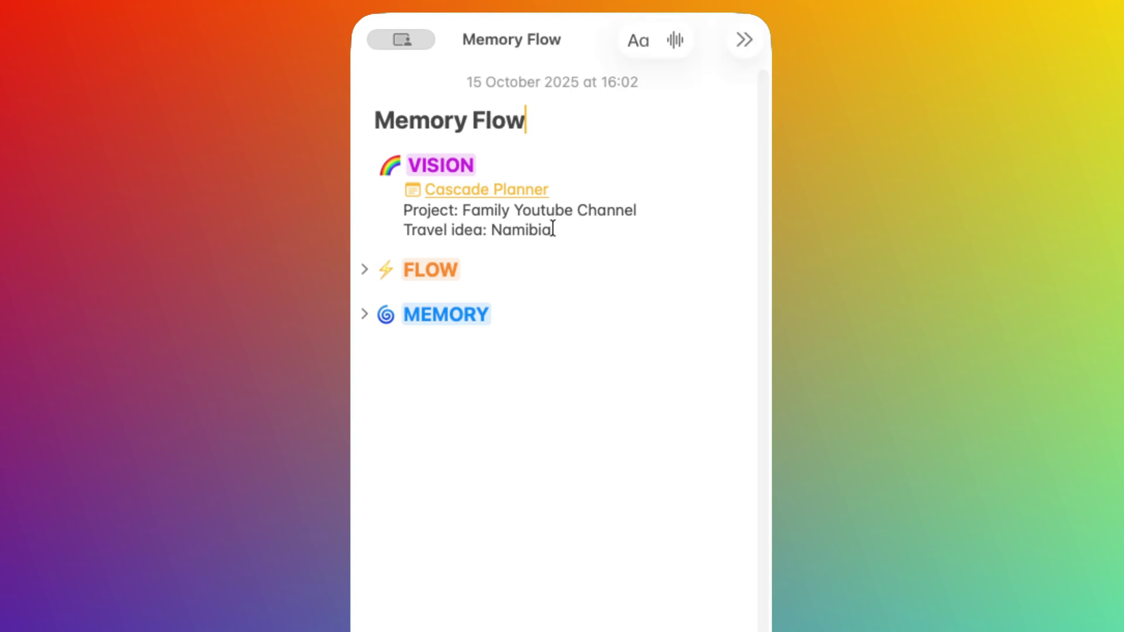
pyautogui.press('Down')
pyautogui.press('Up')
pyautogui.hotkey('shift', 'Left')
pyautogui.hotkey('shift', 'Left')
pyautogui.hotkey('shift', 'Left')
pyautogui.hotkey('shift', 'Left')
pyautogui.hotkey('shift', 'Left')
pyautogui.hotkey('shift', 'Left')
pyautogui.hotkey('shift', 'Left')
pyautogui.press('BackSpace')
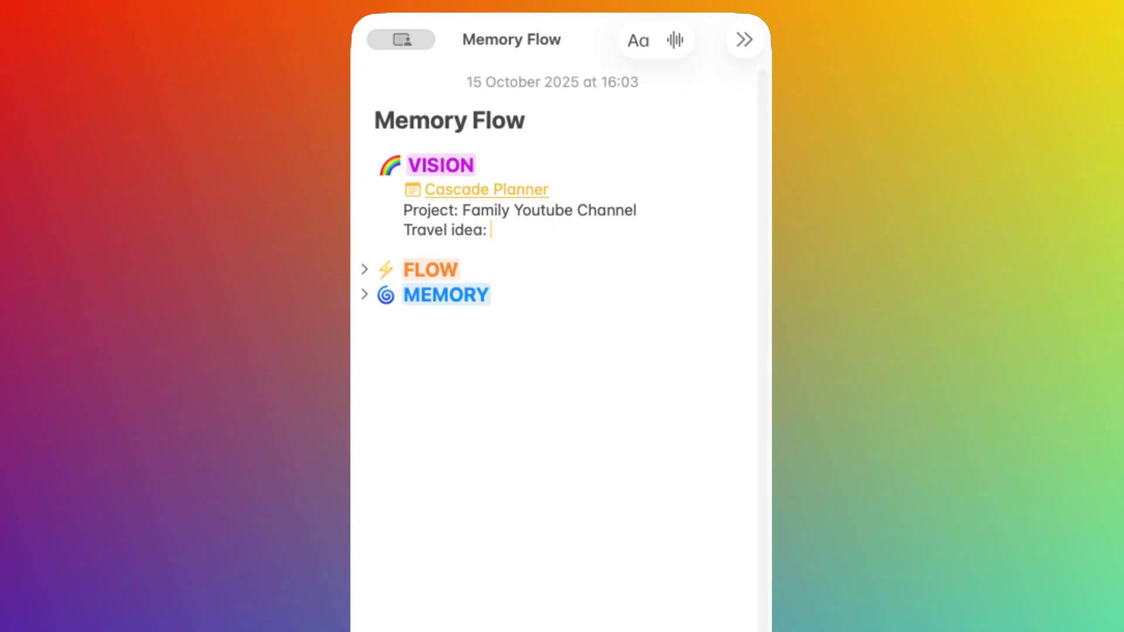
pyautogui.write('>>Namibia')
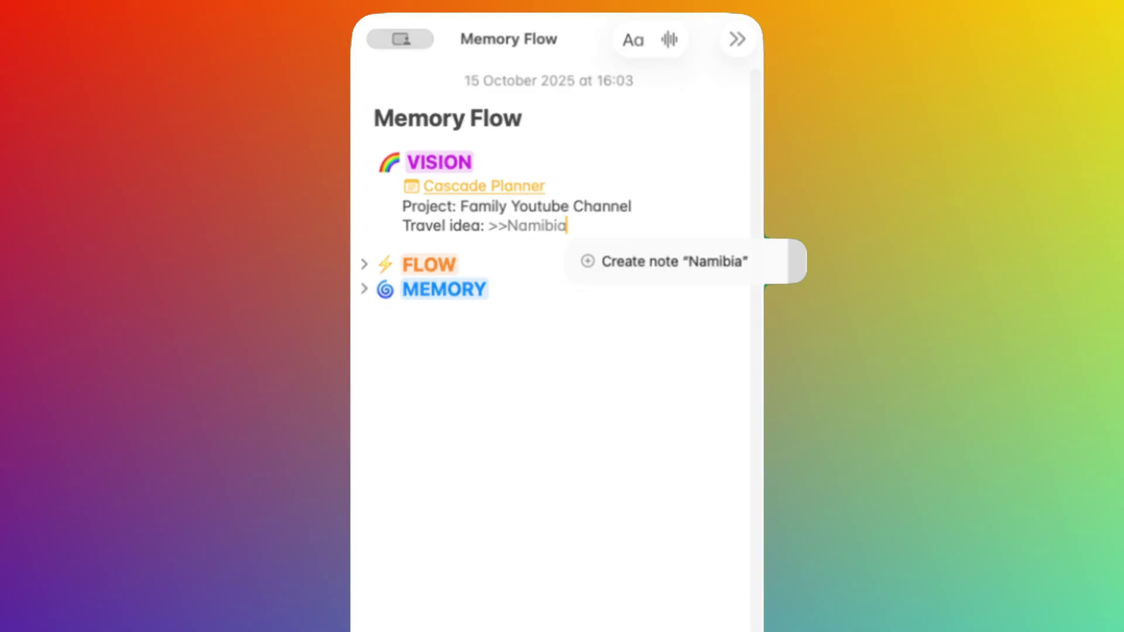
pyautogui.click(704, 266)
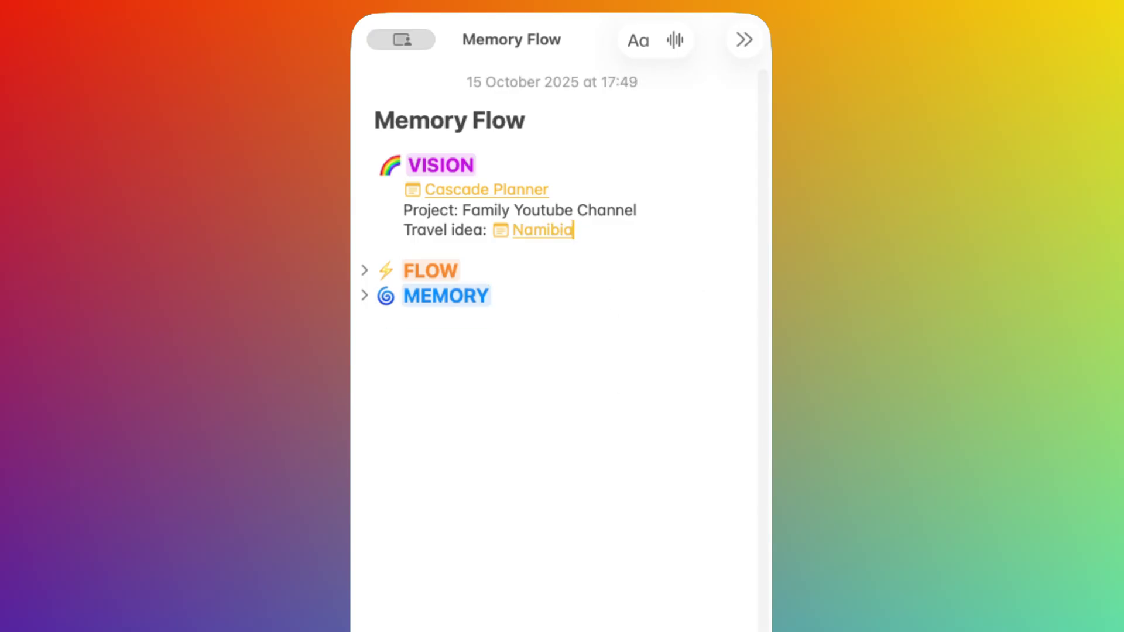
# Step: Replace the travel line with a link to the existing Travel ideas note
pyautogui.press('BackSpace')
pyautogui.press('BackSpace')
pyautogui.press('BackSpace')
pyautogui.press('BackSpace')
pyautogui.press('BackSpace')
pyautogui.press('BackSpace')
pyautogui.press('BackSpace')
pyautogui.press('BackSpace')
pyautogui.press('BackSpace')
pyautogui.press('BackSpace')
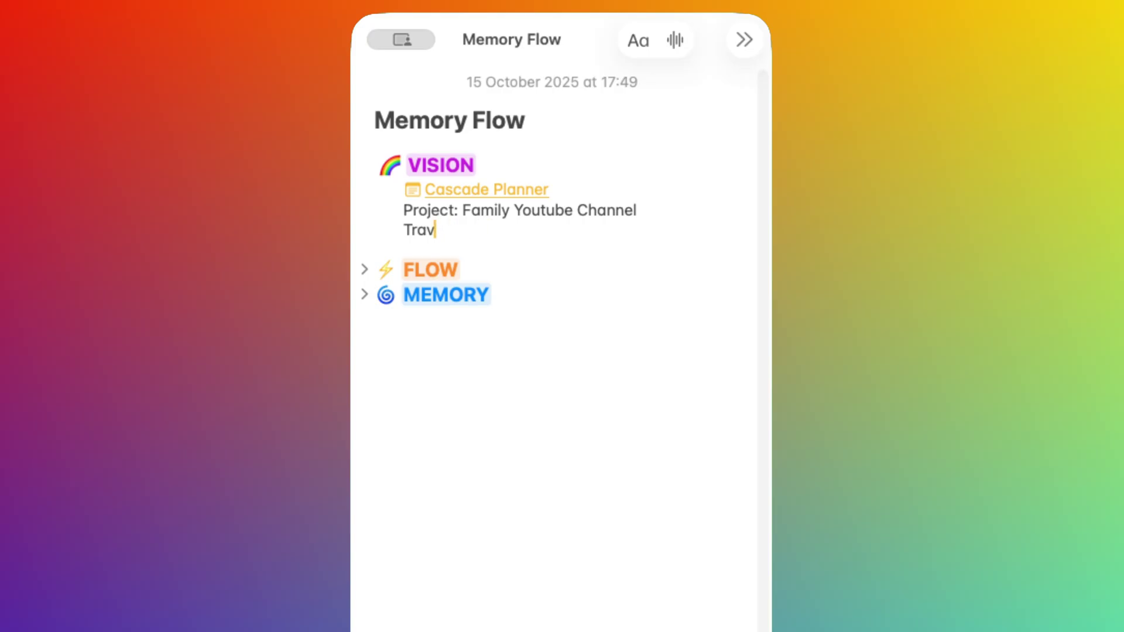
pyautogui.press('BackSpace')
pyautogui.press('BackSpace')
pyautogui.press('BackSpace')
pyautogui.press('BackSpace')
pyautogui.write('>>Travel Ideas')
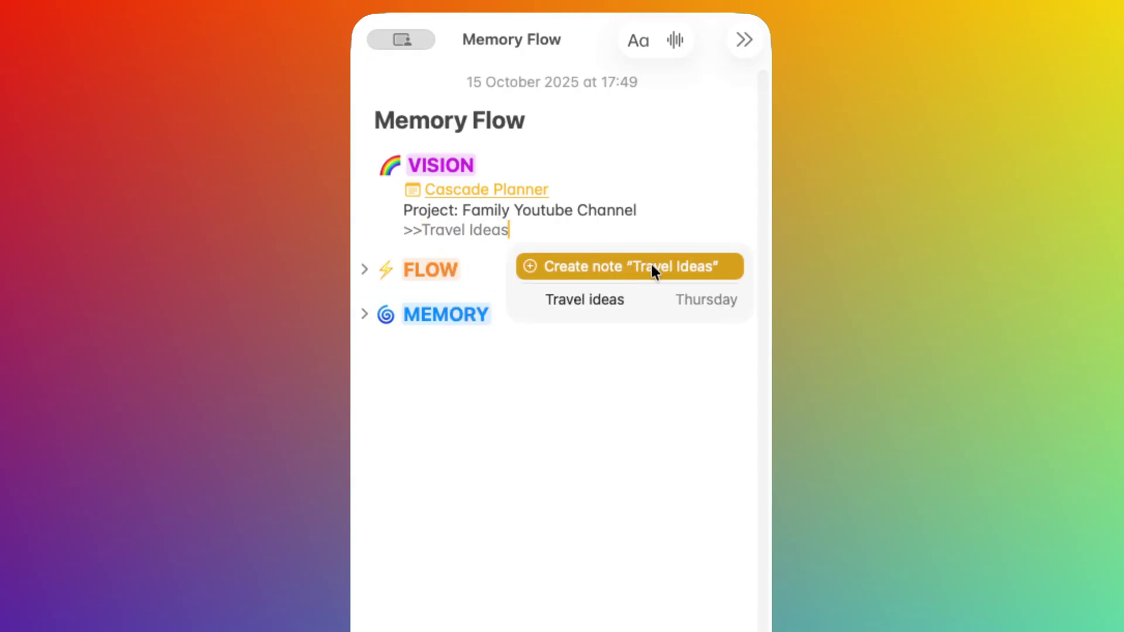
pyautogui.click(649, 299)
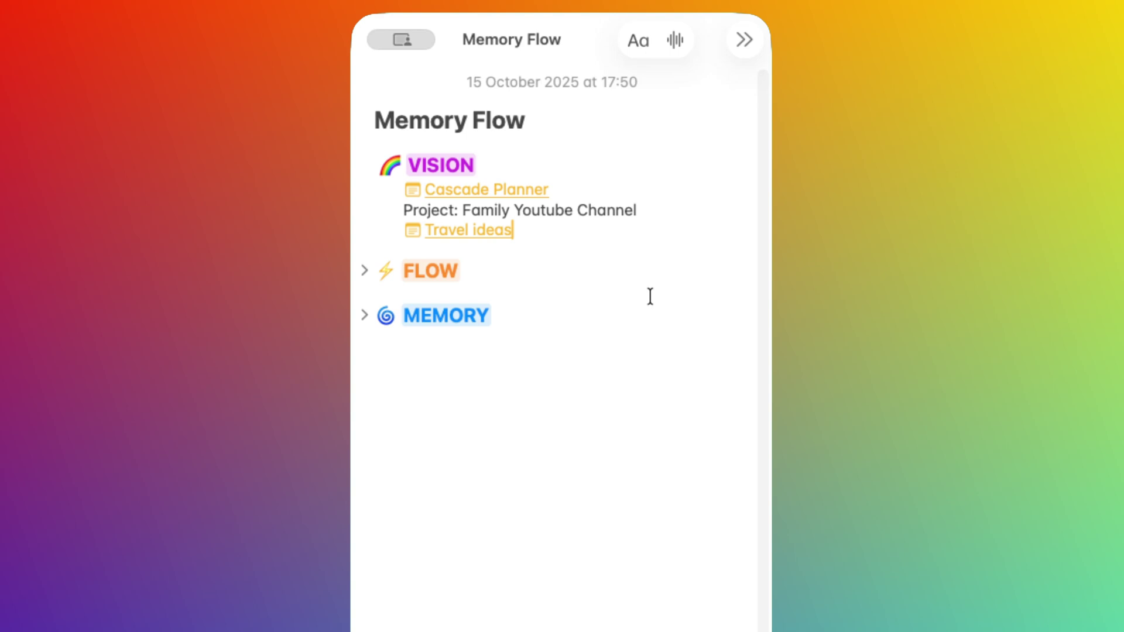
# Step: In Travel ideas, add subtitle 'Places I want to visit in the next 10 years', #Hub and 'Winter ski trip with kids'
pyautogui.click(481, 240)
pyautogui.write('Places I wan')
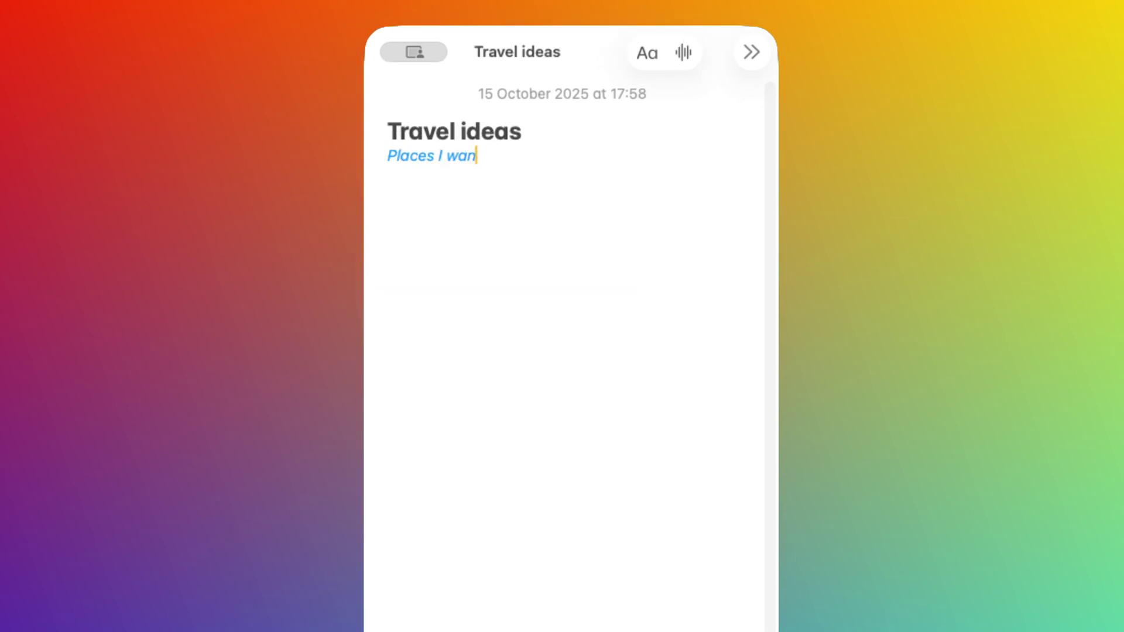
pyautogui.write('t to visit in the next ')
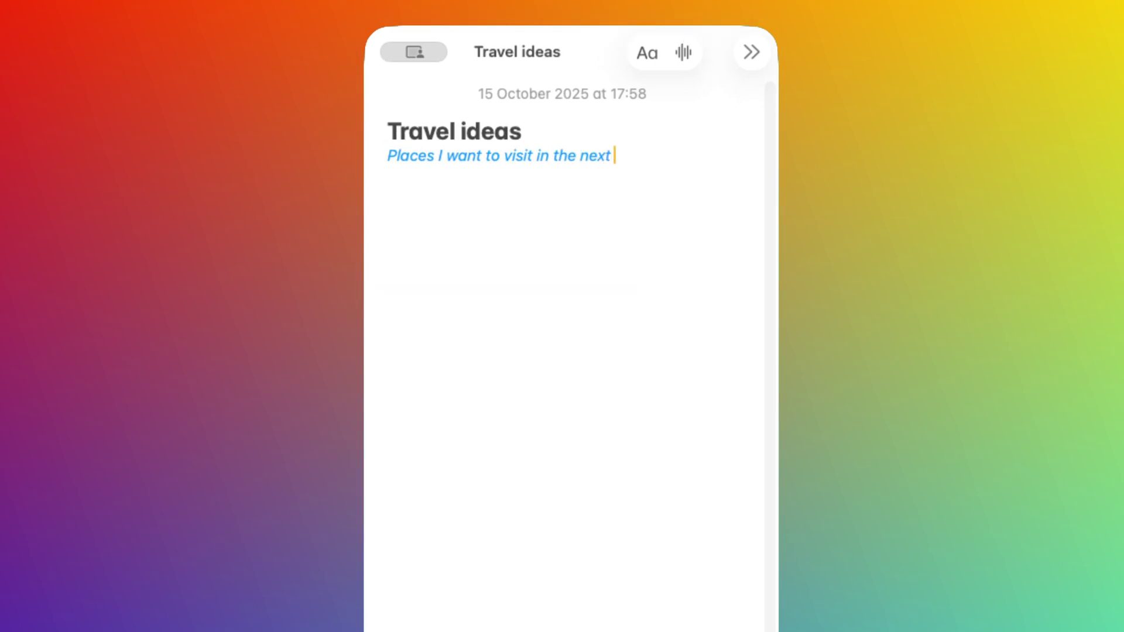
pyautogui.write('10 years')
pyautogui.press('Return')
pyautogui.write('#Hub')
pyautogui.press('Return')
pyautogui.press('Return')
pyautogui.write('- Winter ski trip')
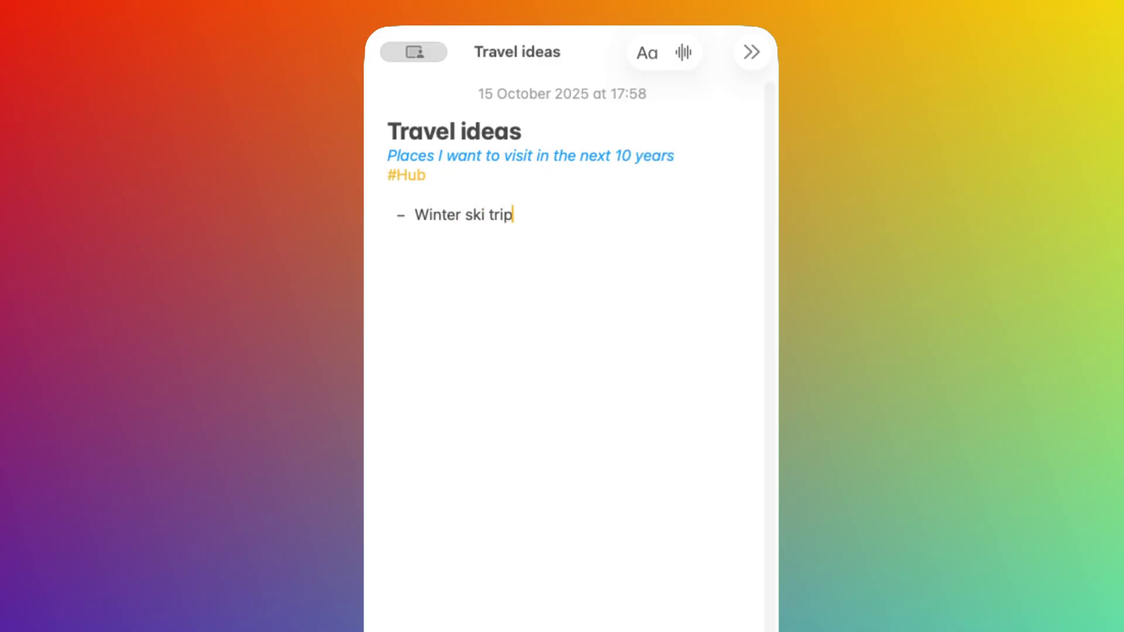
pyautogui.write(' with kids')
# Step: Add a 'National Parks to visit' list: Yosemite, USA; Dartmoor, UK; Etosha, Namibia
pyautogui.press('Return')
pyautogui.press('Return')
pyautogui.write('National Parks to visit')
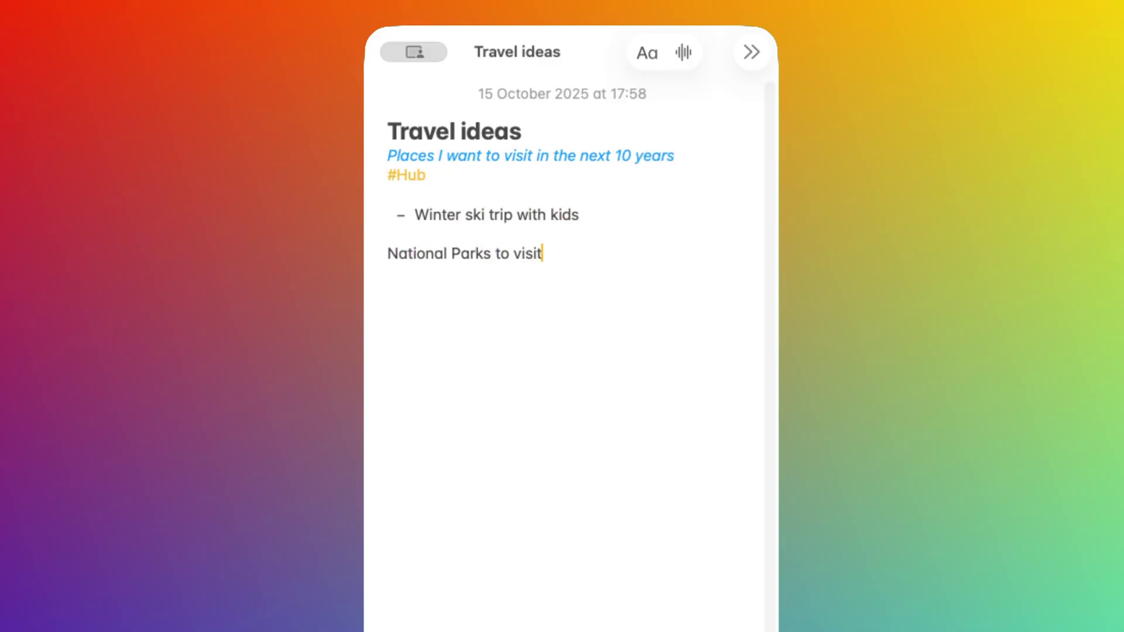
pyautogui.press('Return')
pyautogui.write('- Yosemite, USA')
pyautogui.press('Return')
pyautogui.write('Dartmoor, UK')
pyautogui.press('Return')
pyautogui.write('Etosh')
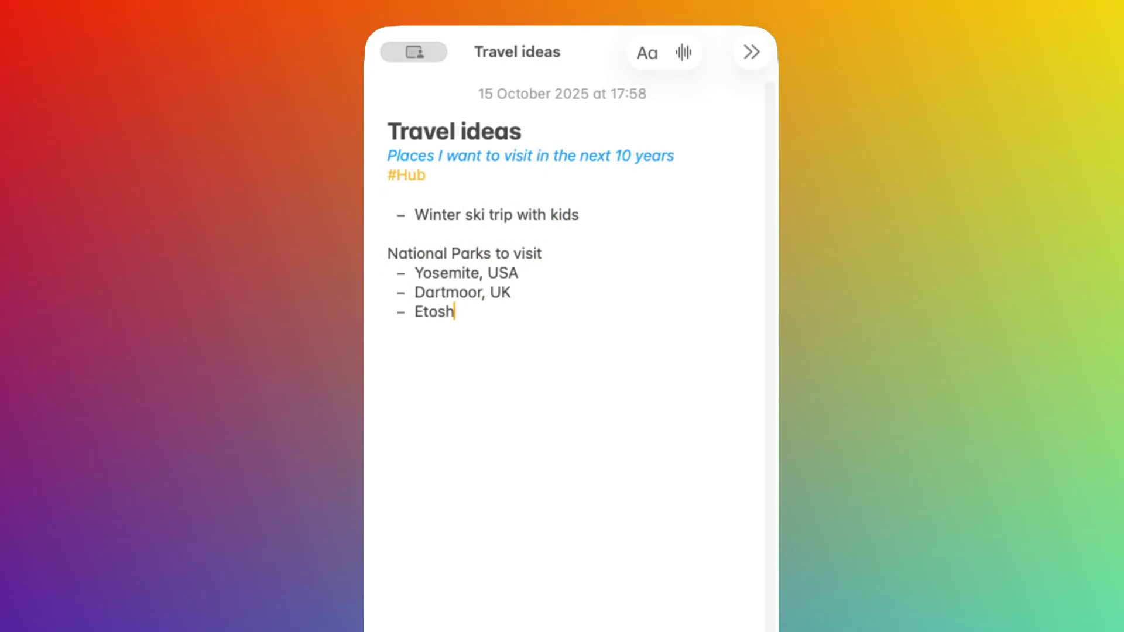
pyautogui.write('a, Namibia')
# Step: Add Countries ([[Namibia]], Canada, Japan) and 'Interesting things to do' with 'See the Northern Lights'
pyautogui.press('Return')
pyautogui.press('Return')
pyautogui.write('Countries')
pyautogui.press('Return')
pyautogui.write('- [[Namibia]]')
pyautogui.press('Return')
pyautogui.write('Canada - Japan  Intere')
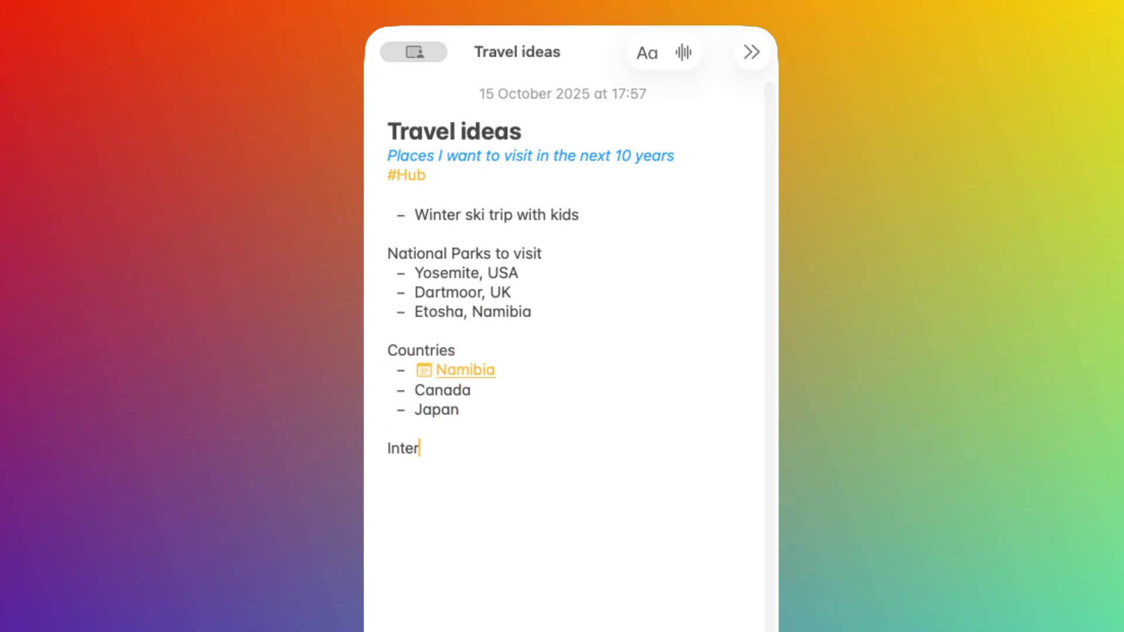
pyautogui.write('sting things to do')
pyautogui.press('Return')
pyautogui.write('- See the Northern Light')
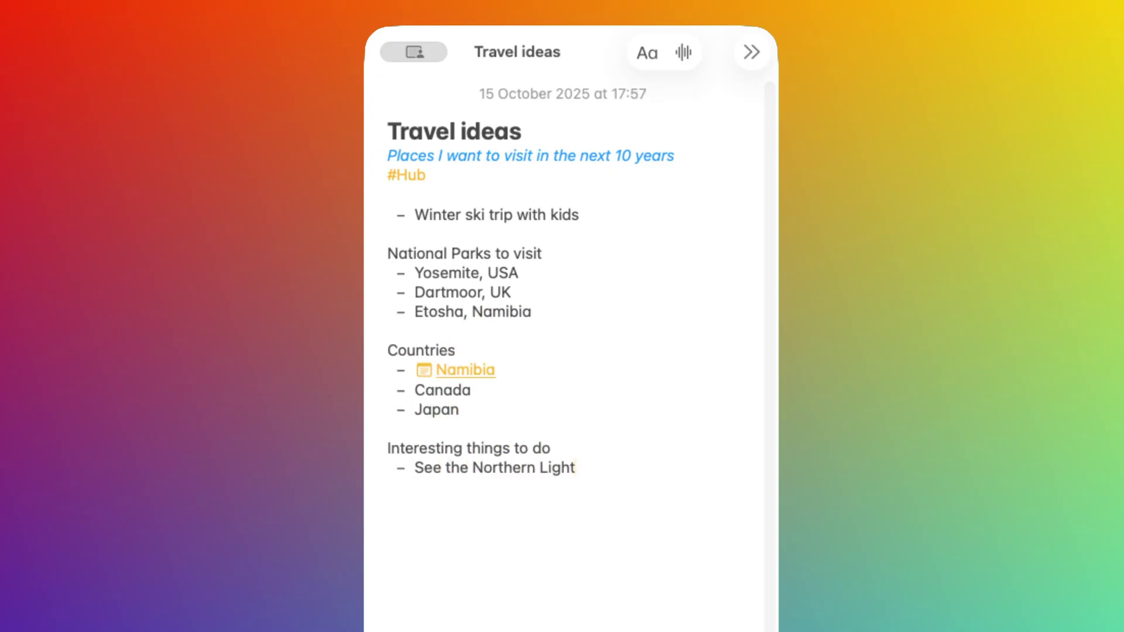
pyautogui.write('s')
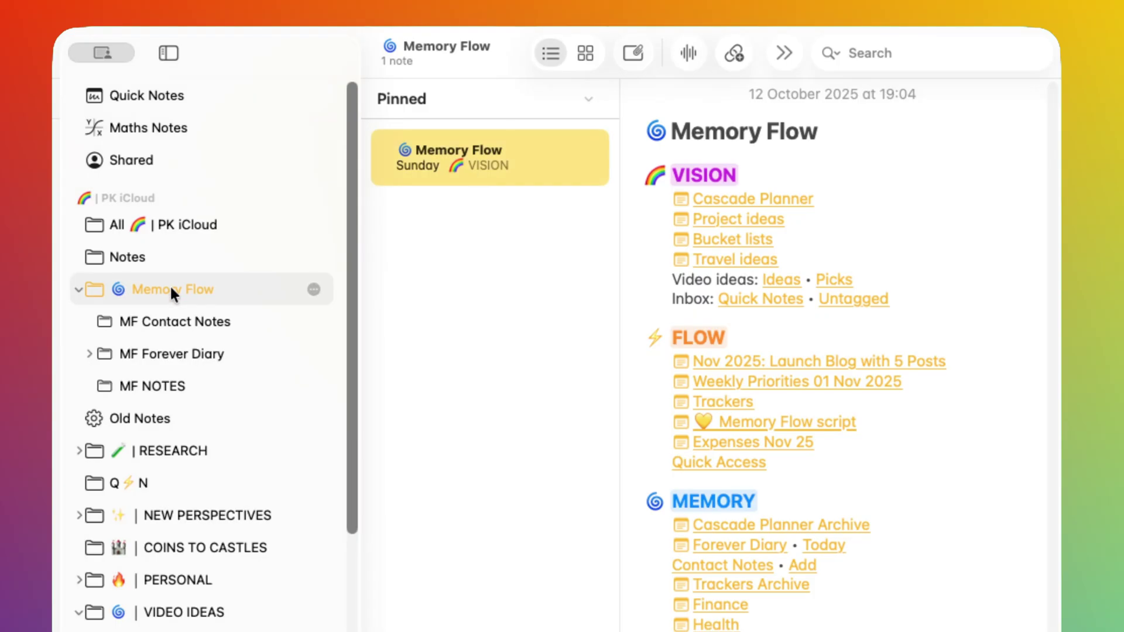
# Step: Browse the Memory Flow folder and select its pinned Memory Flow note
pyautogui.click(173, 289)
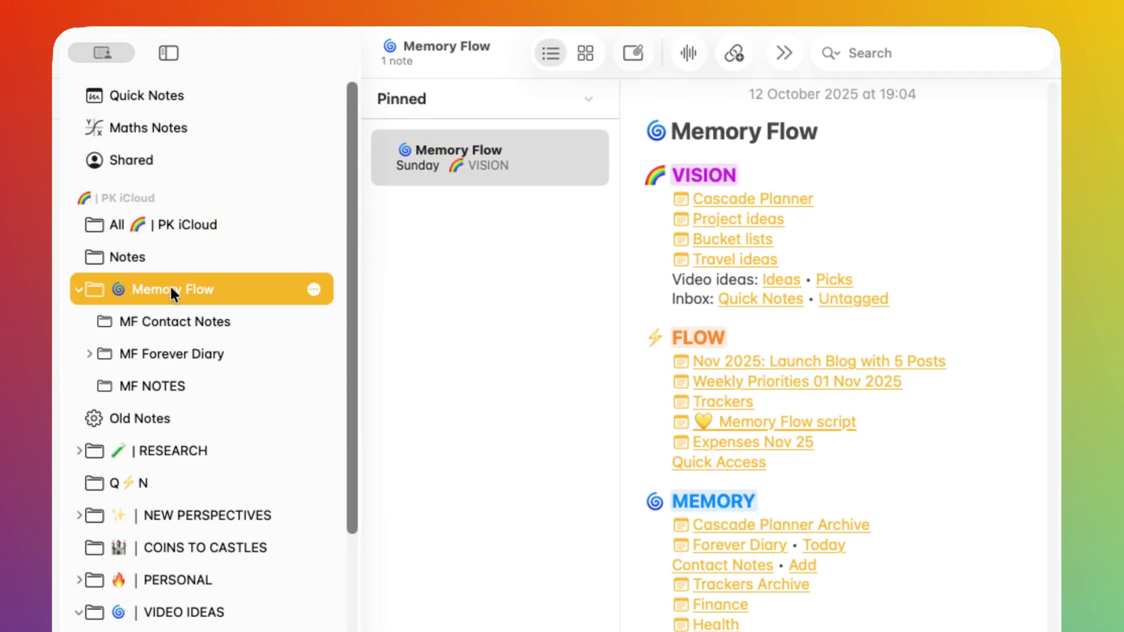
pyautogui.click(173, 289)
pyautogui.click(226, 294)
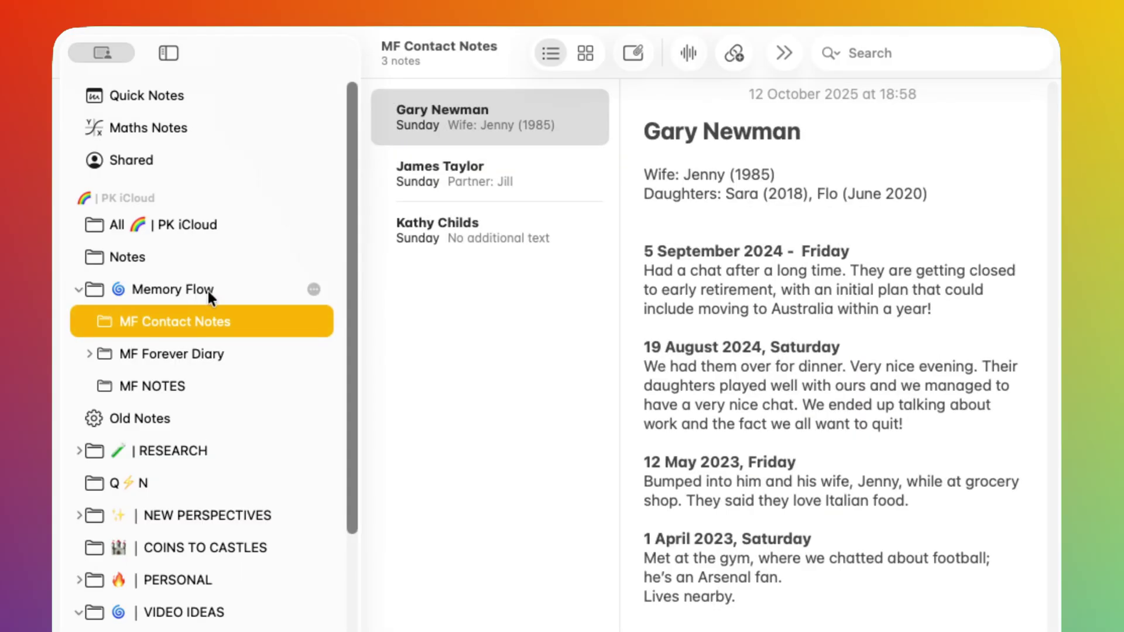
pyautogui.click(218, 290)
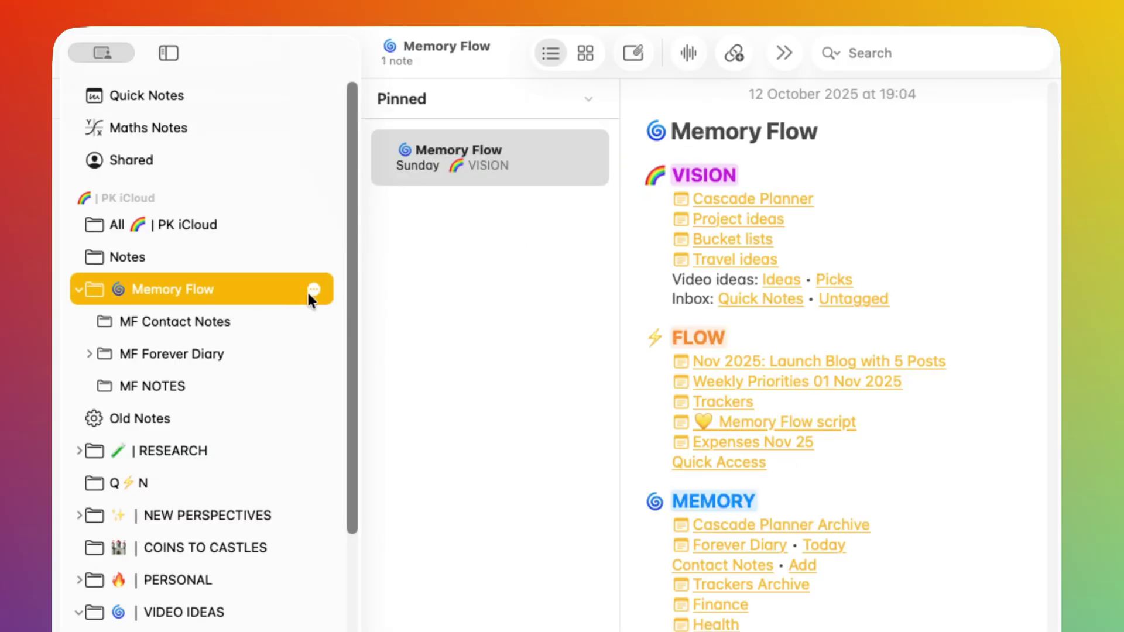
pyautogui.click(567, 160)
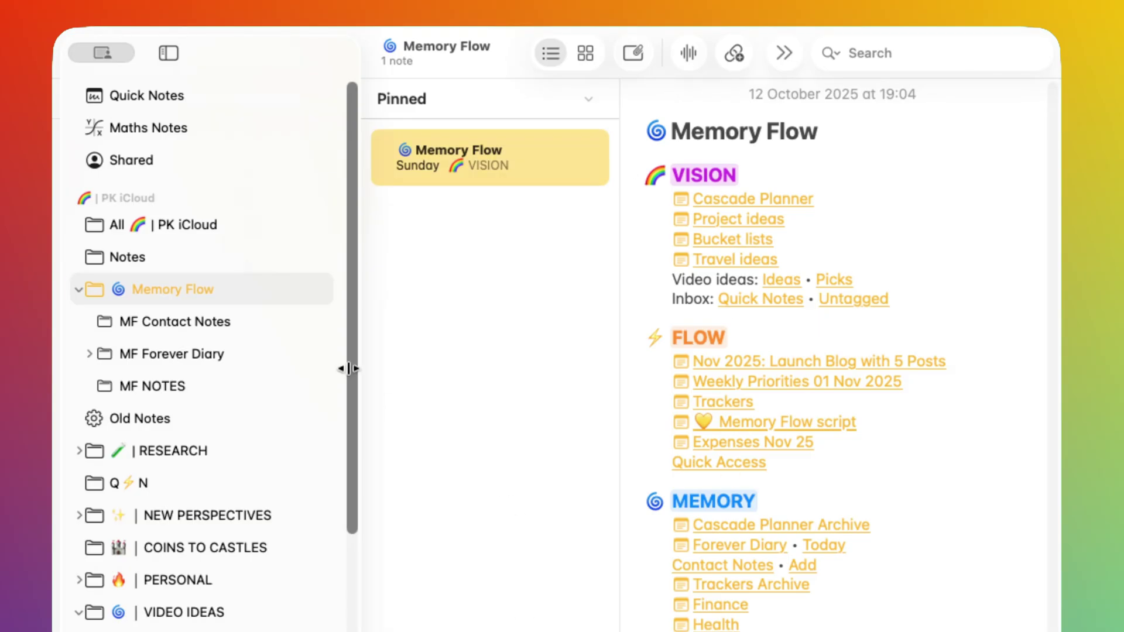
pyautogui.click(310, 289)
pyautogui.click(546, 167)
pyautogui.click(270, 293)
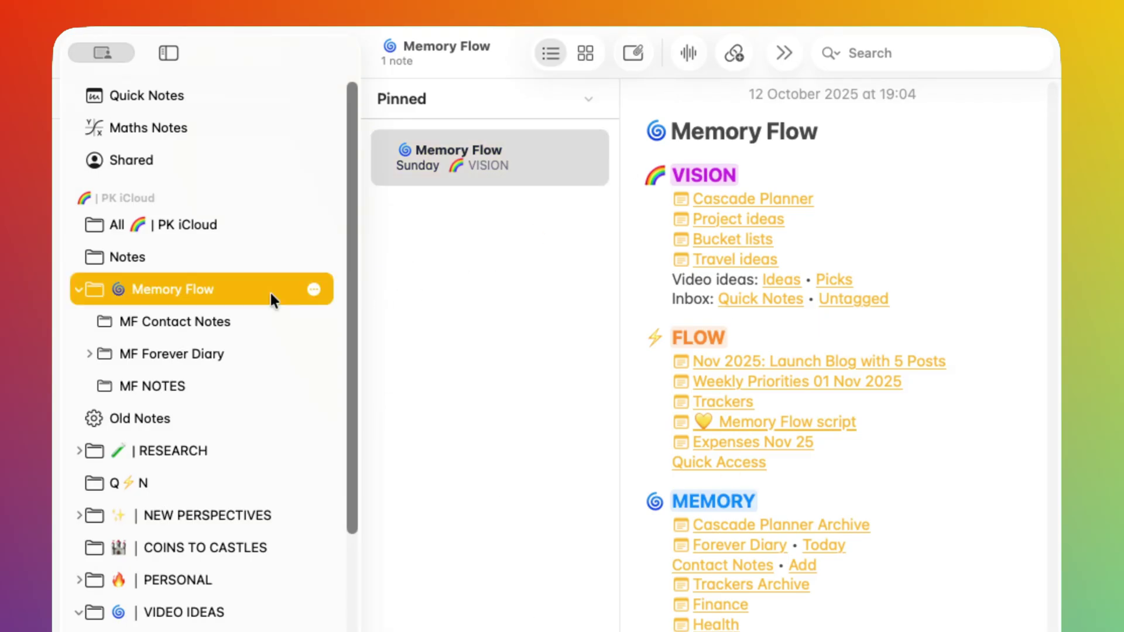
# Step: View the MF NOTES, MF Contact Notes and MF Forever Diary folders in turn
pyautogui.click(199, 389)
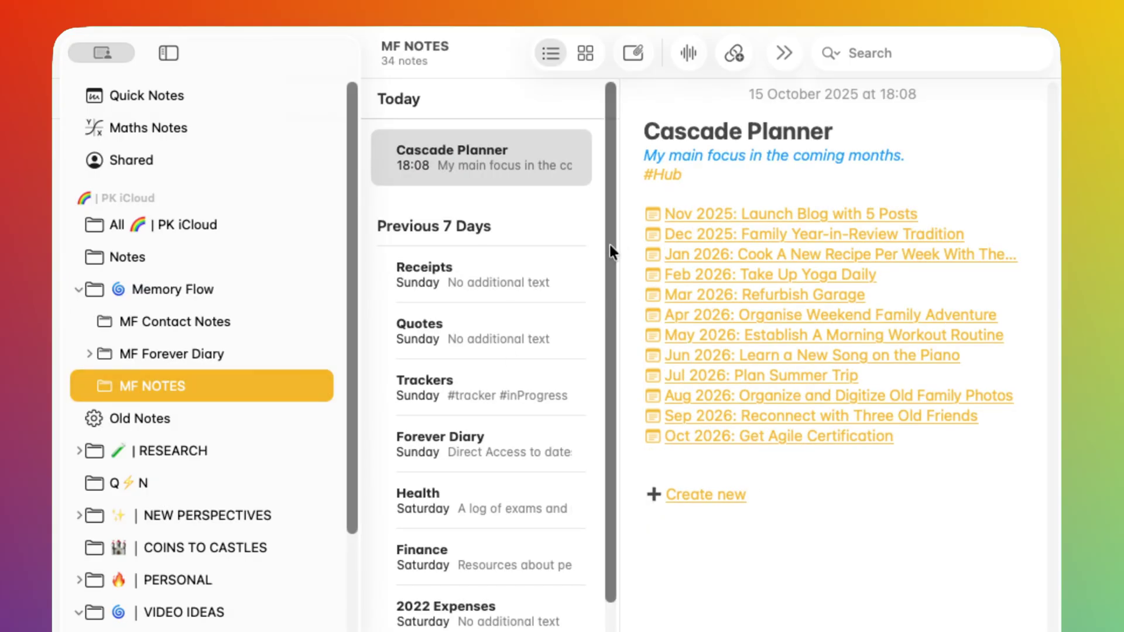
pyautogui.moveTo(609, 244); pyautogui.dragTo(619, 220)
pyautogui.click(281, 321)
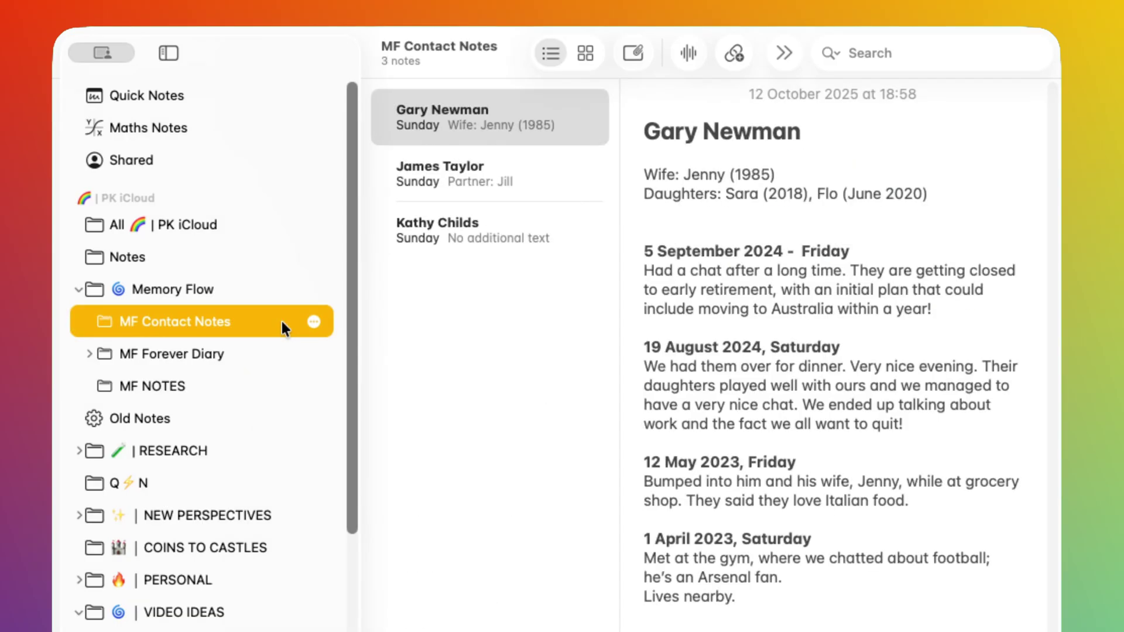
pyautogui.click(286, 358)
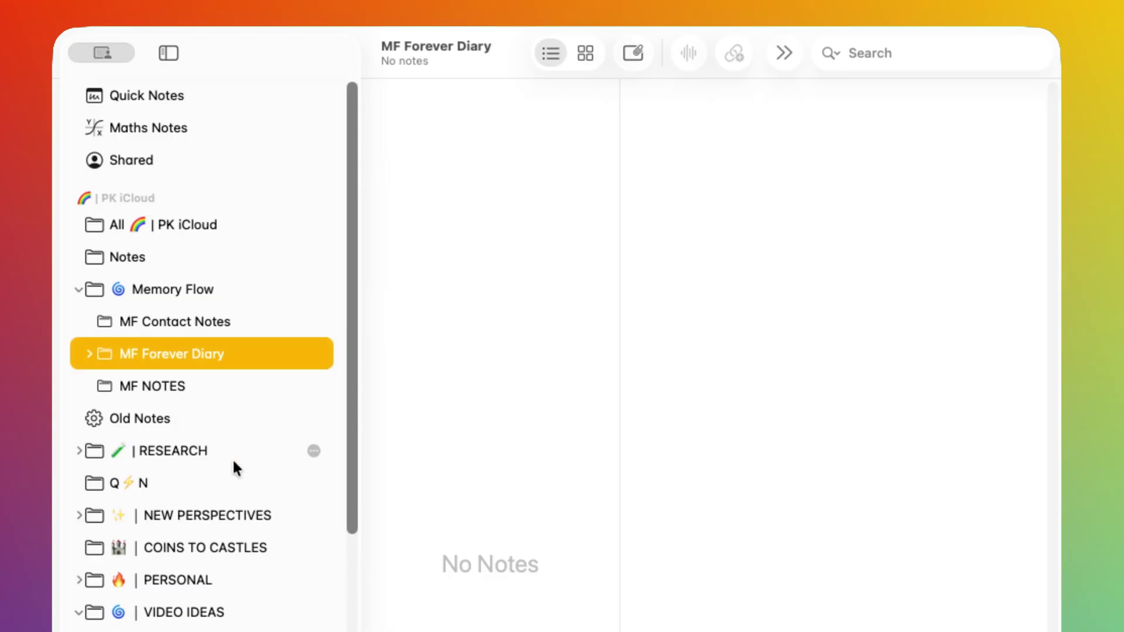
# Step: Tag the Company Report note with #Report and #FY_2024
pyautogui.click(213, 286)
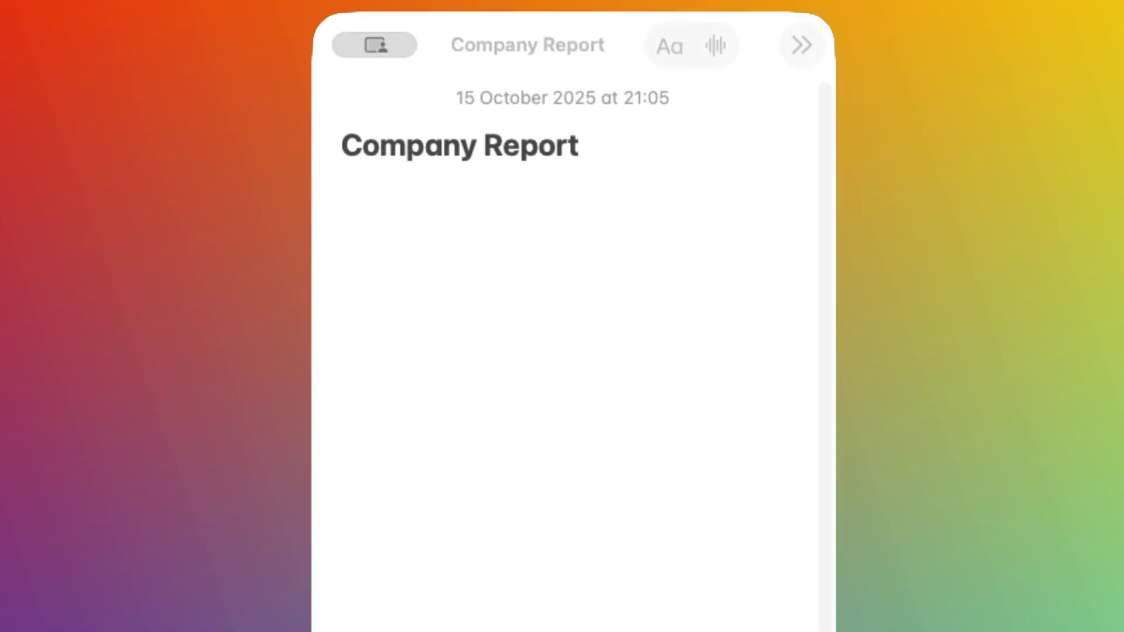
pyautogui.click(416, 193)
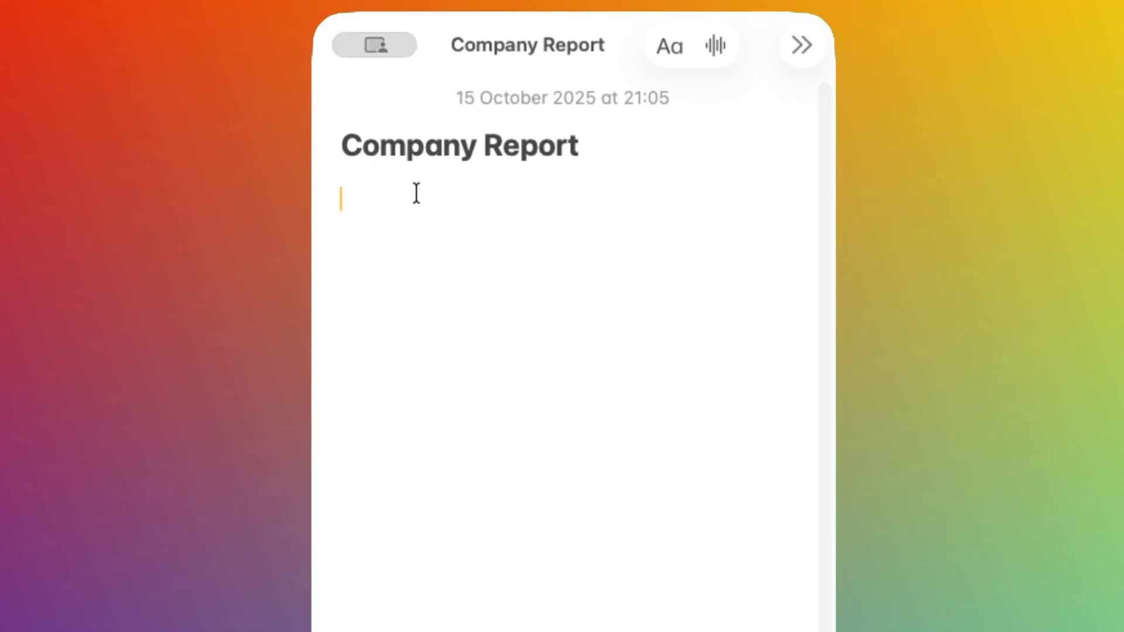
pyautogui.write('#re')
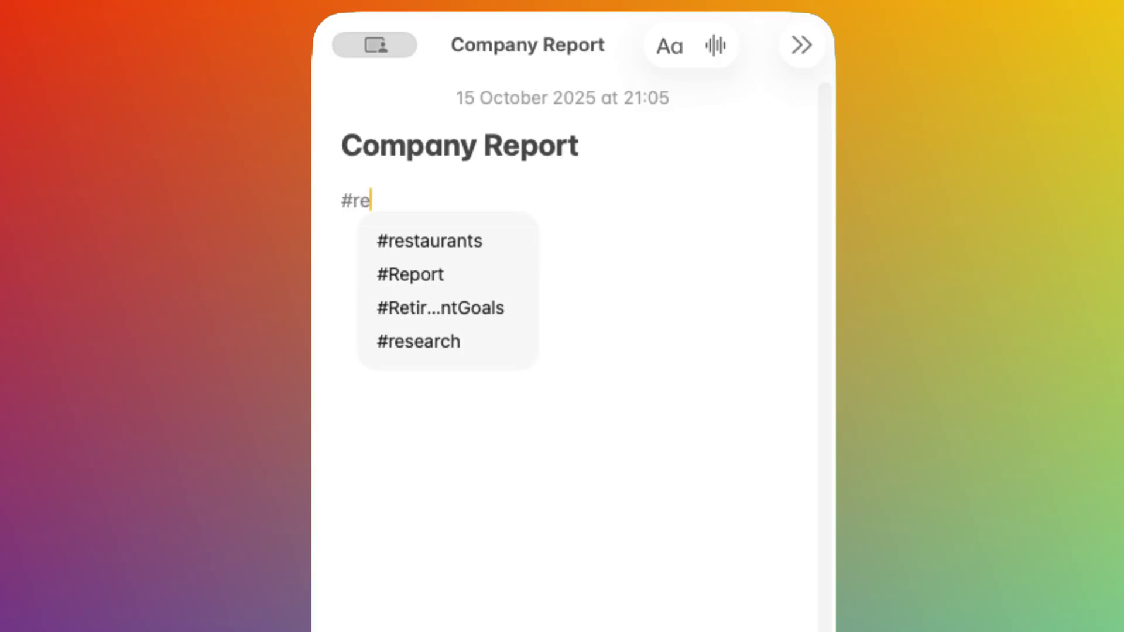
pyautogui.write('port')
pyautogui.press('Return')
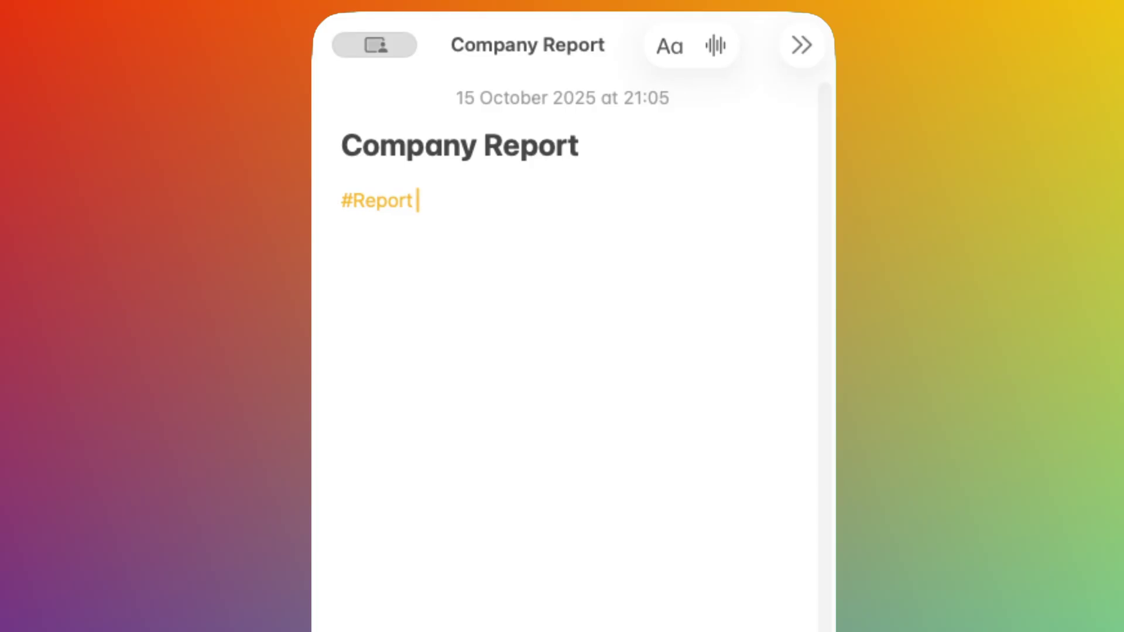
pyautogui.write('FY')
pyautogui.press('BackSpace')
pyautogui.press('BackSpace')
pyautogui.write('#FY')
pyautogui.press('Return')
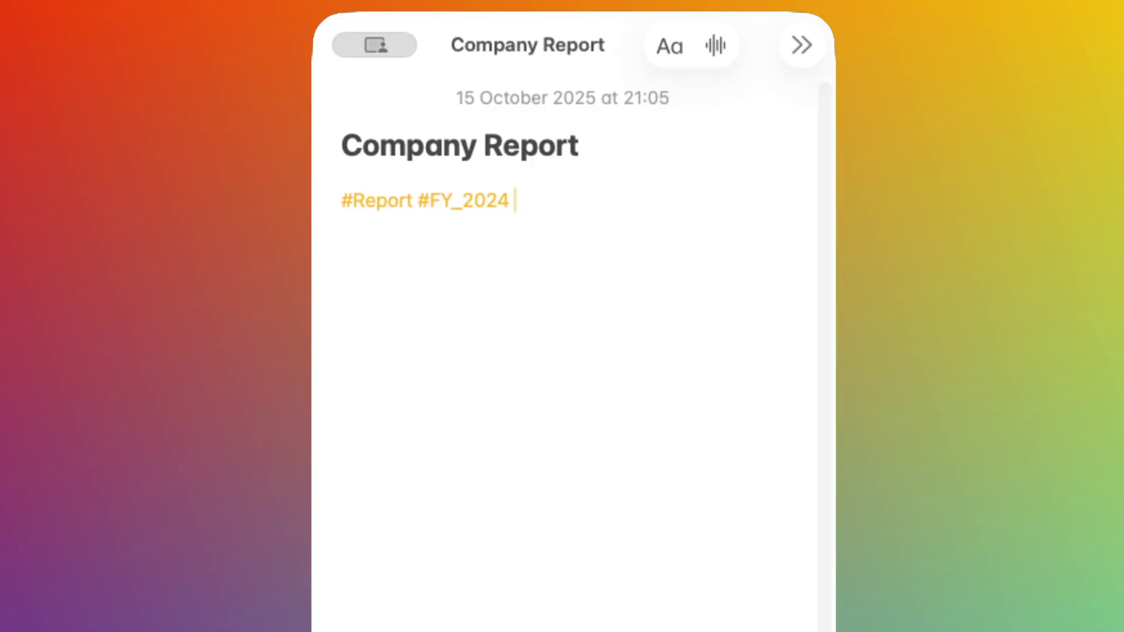
# Step: Add the #Project_X tag to the Company Report note
pyautogui.write('#pro')
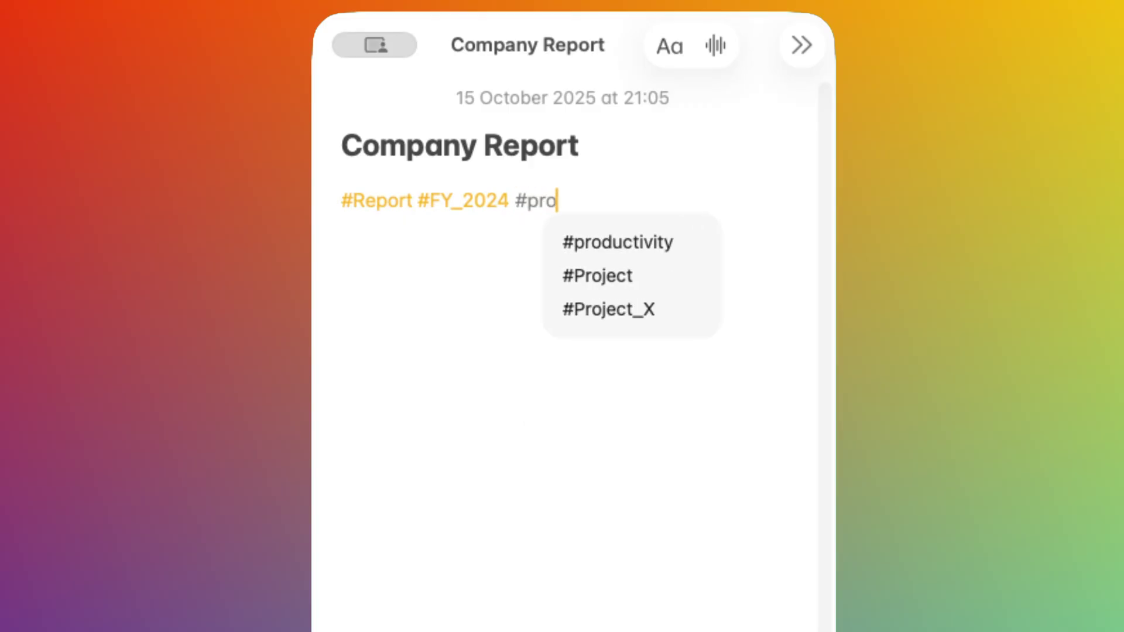
pyautogui.press('Down')
pyautogui.press('Down')
pyautogui.press('Down')
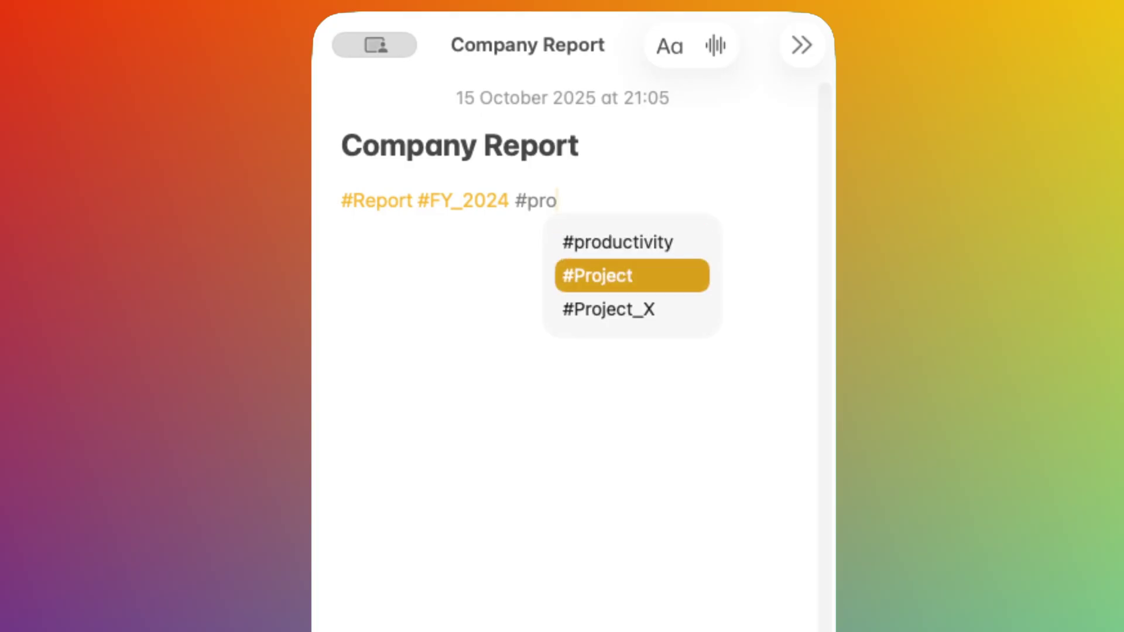
pyautogui.press('Return')
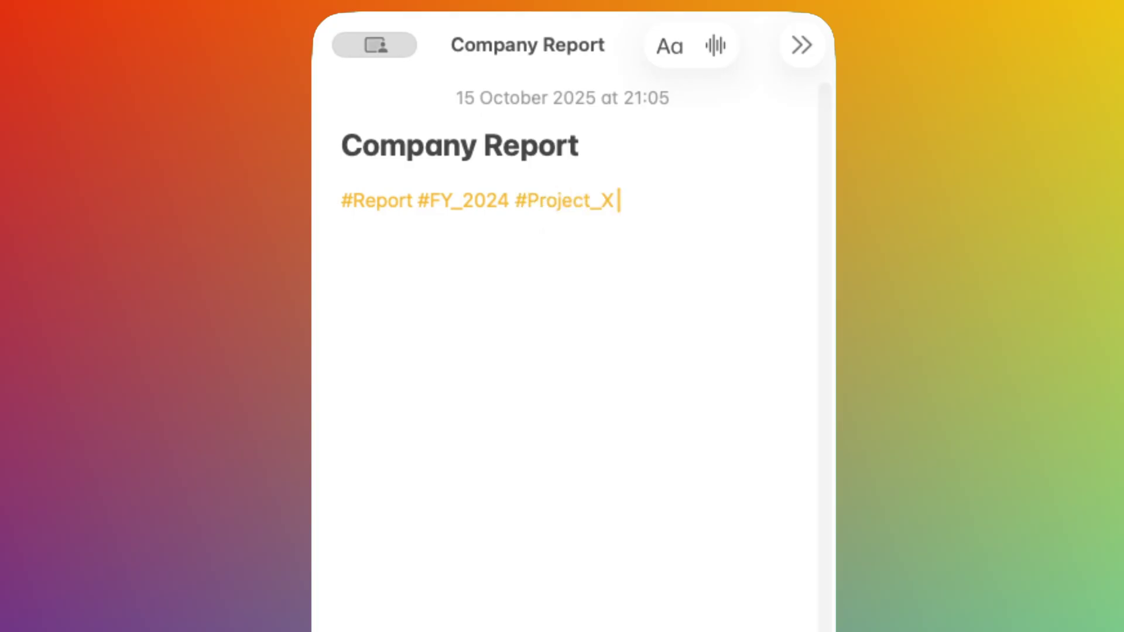
pyautogui.press('Return')
pyautogui.press('Return')
# Step: Add the #Send_for_publication and #My_achievements tags
pyautogui.write('#we')
pyautogui.press('BackSpace')
pyautogui.press('BackSpace')
pyautogui.write('sen')
pyautogui.press('Return')
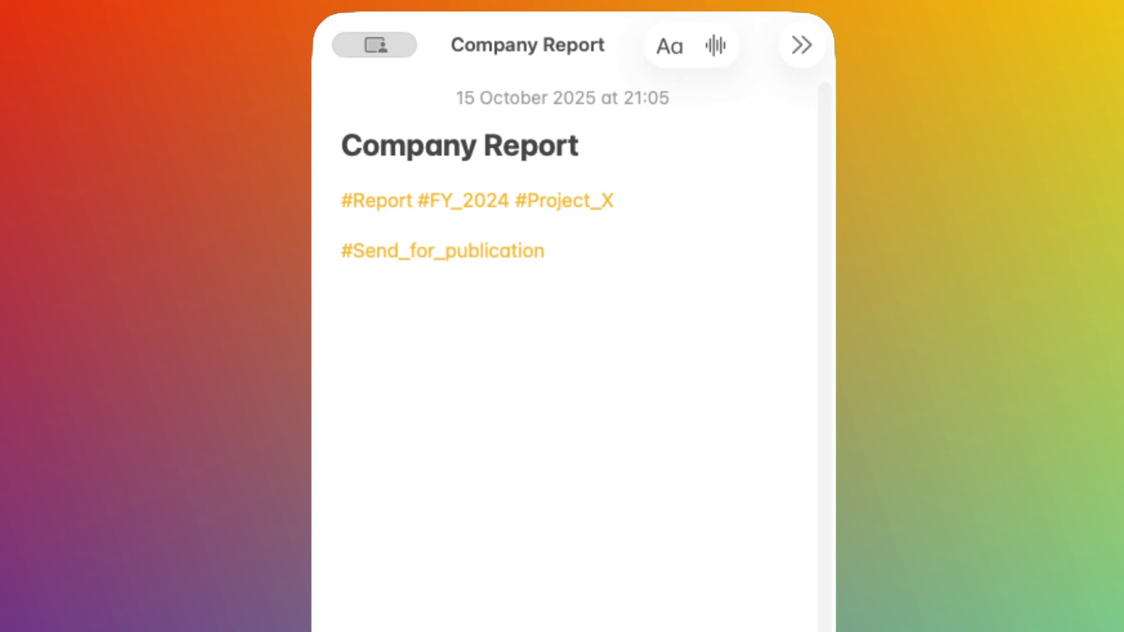
pyautogui.press('Return')
pyautogui.write('#')
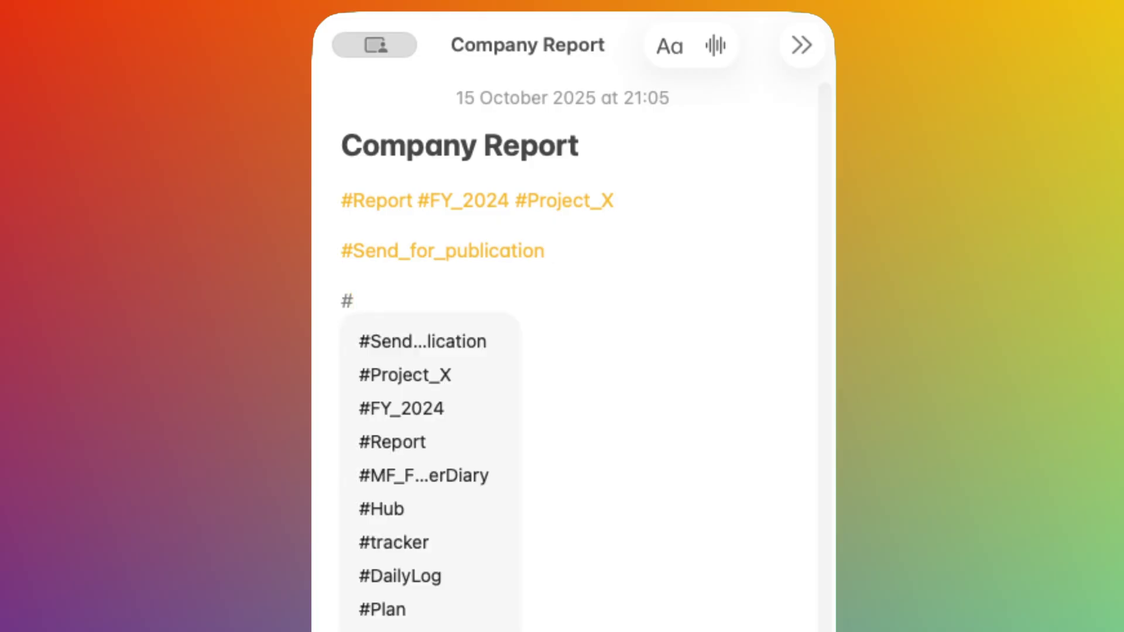
pyautogui.write('my')
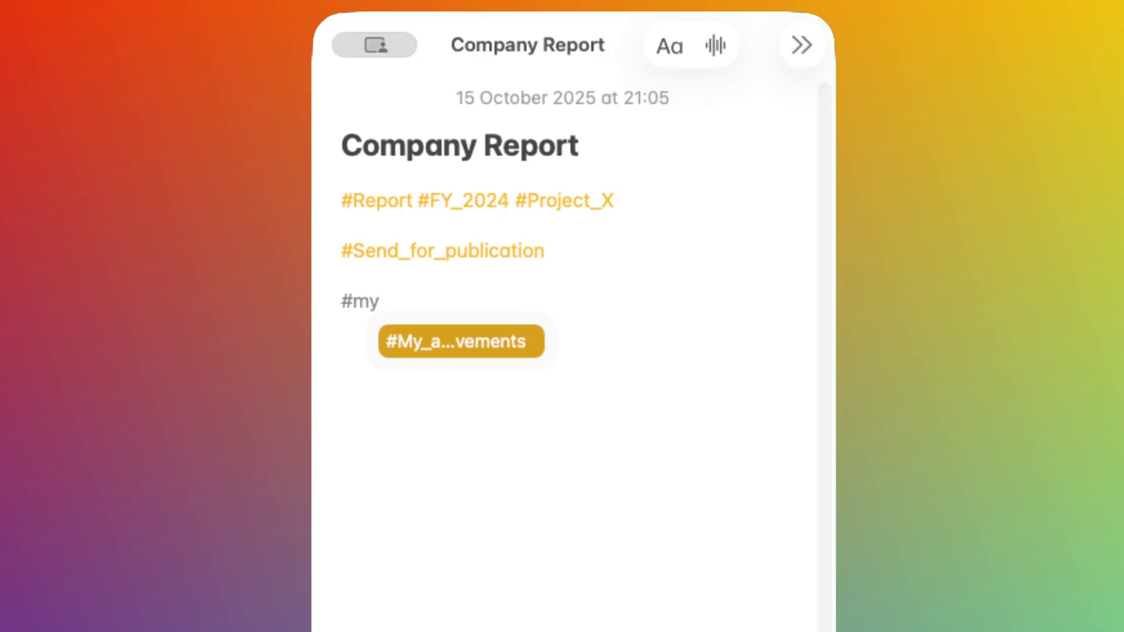
pyautogui.press('Return')
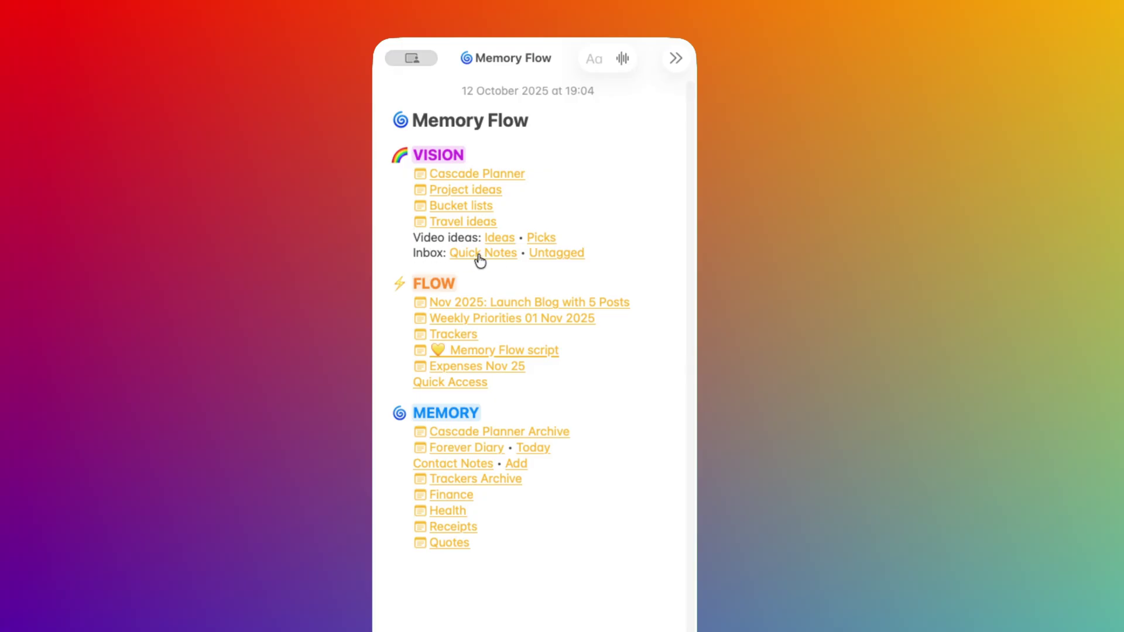
pyautogui.click(481, 256)
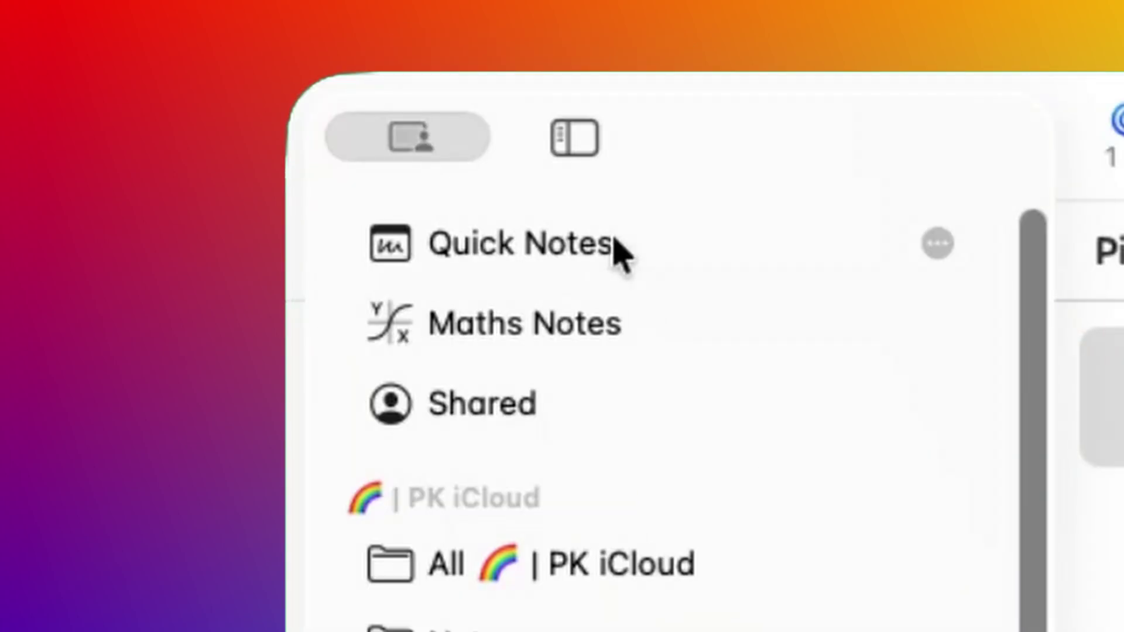
pyautogui.click(620, 253)
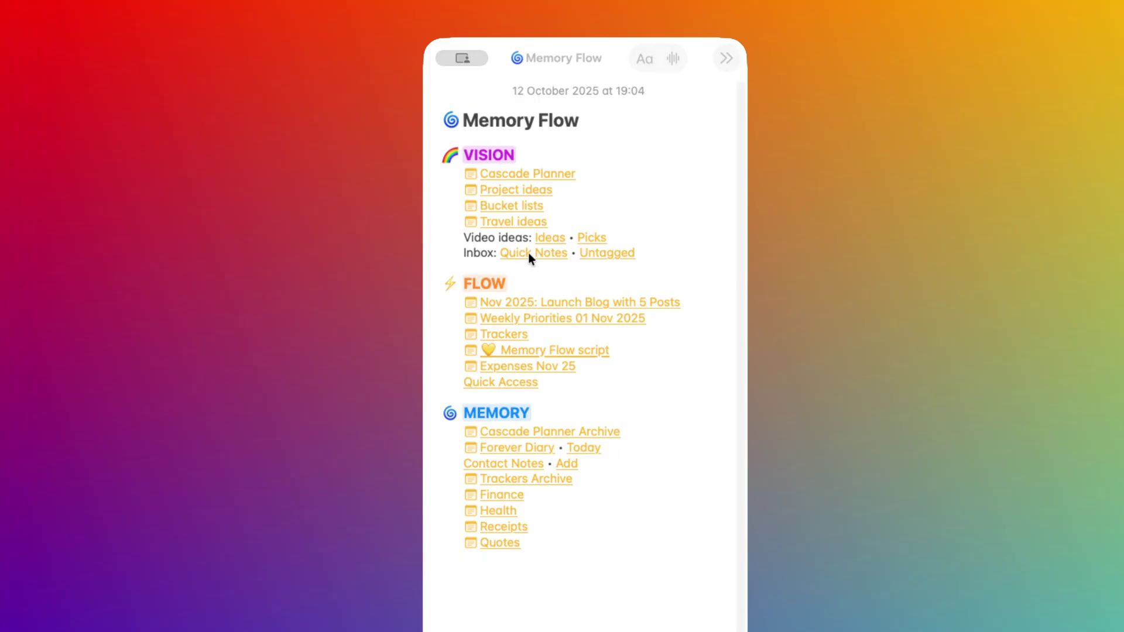
pyautogui.click(528, 251)
# Step: Open the Permanent Portfolio note from the Quick Notes inbox
pyautogui.click(528, 251)
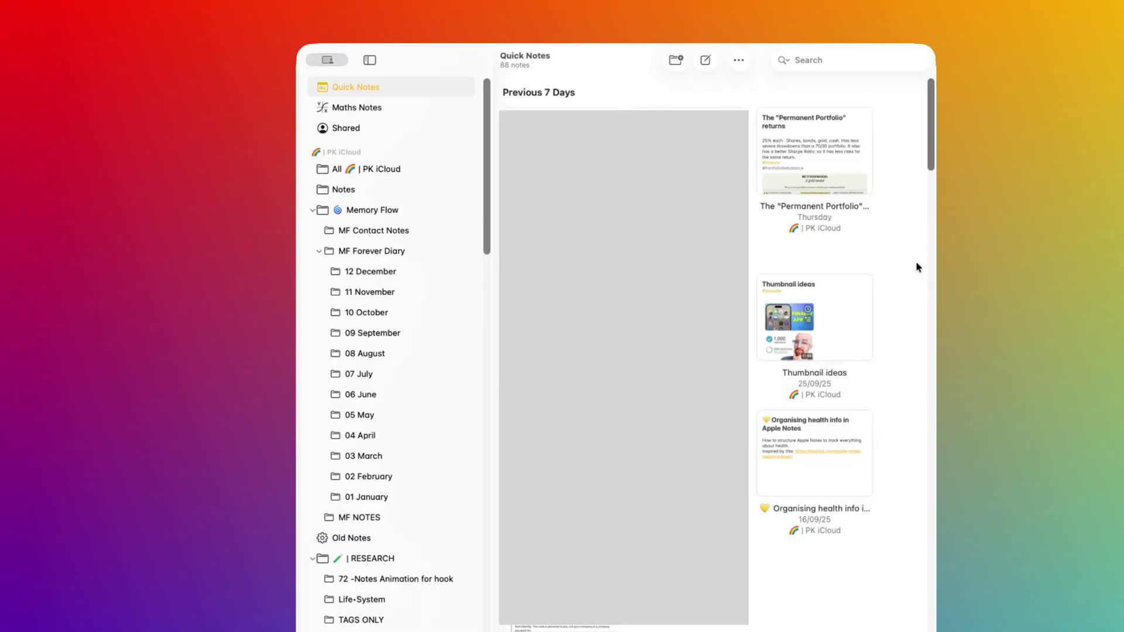
pyautogui.click(821, 165)
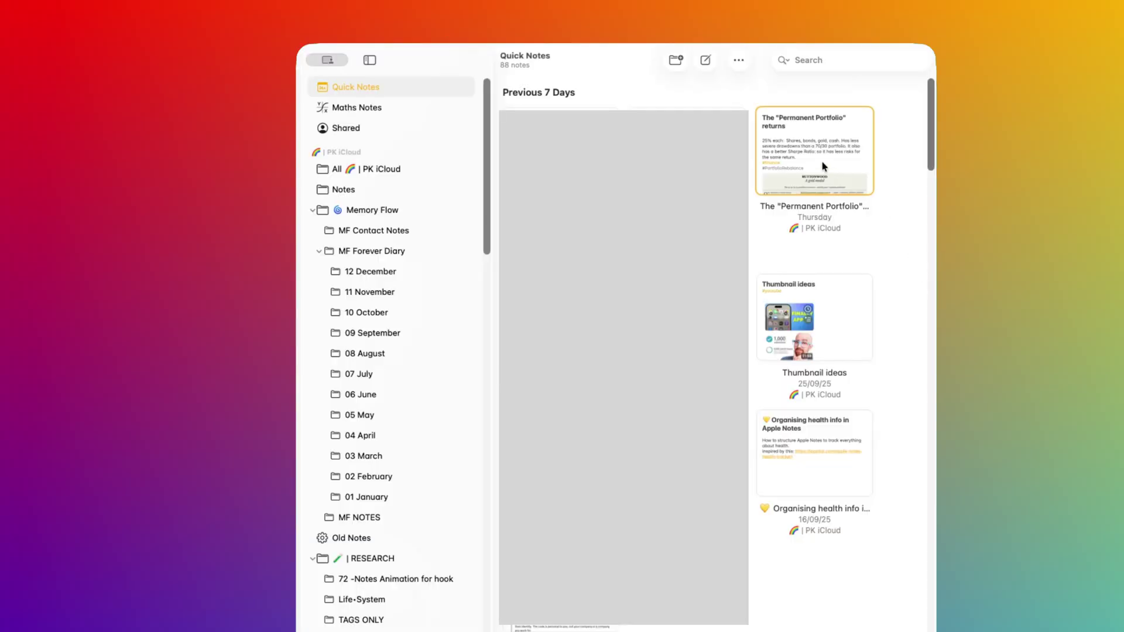
pyautogui.rightClick(821, 160)
pyautogui.click(802, 170)
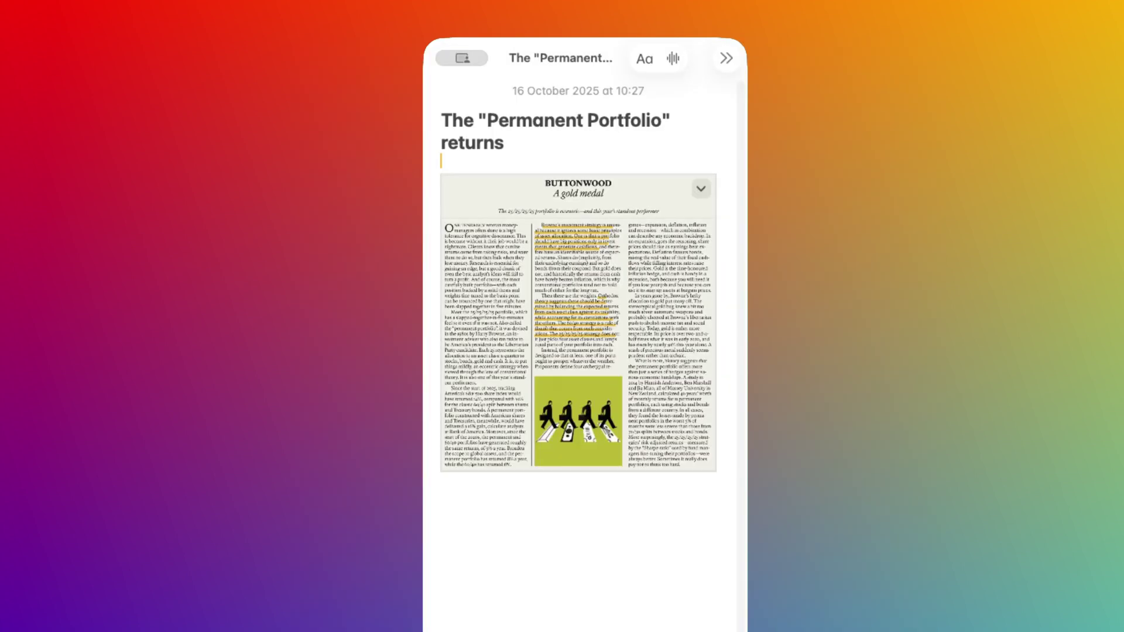
# Step: Add the 25%-each shares/bonds/gold/cash summary, tags #finance and #PortfolioRebalance, then file it into MF NOTES
pyautogui.write('25% each:  Shares, bonds, gold, cash. Has less severe drawdo')
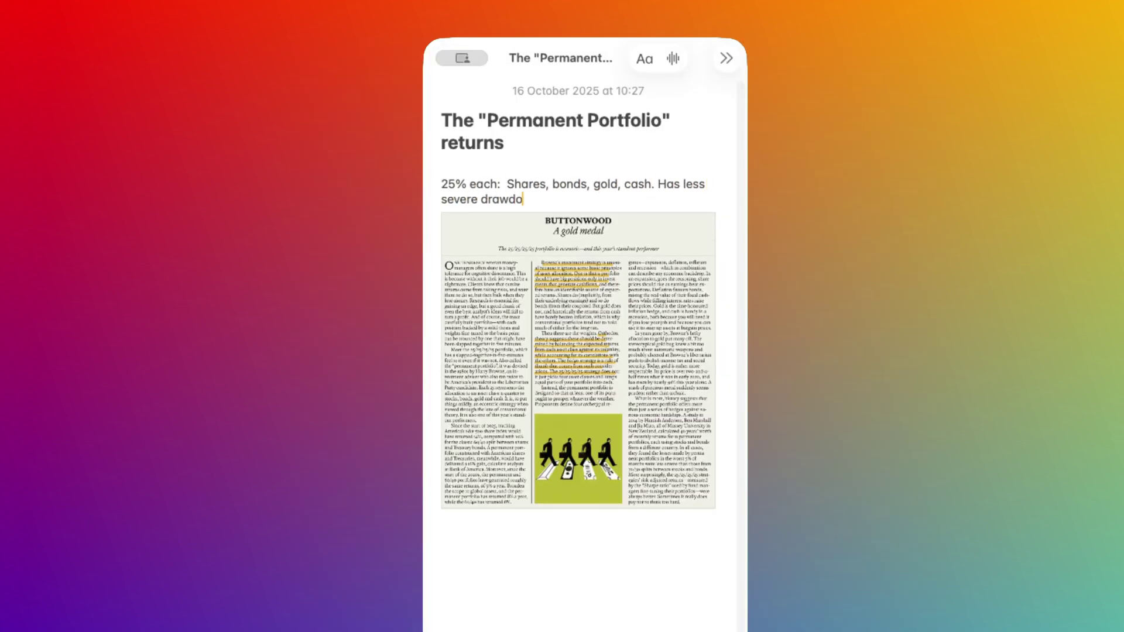
pyautogui.write('wns than a 70/30 portfolio. It also has a better Shar')
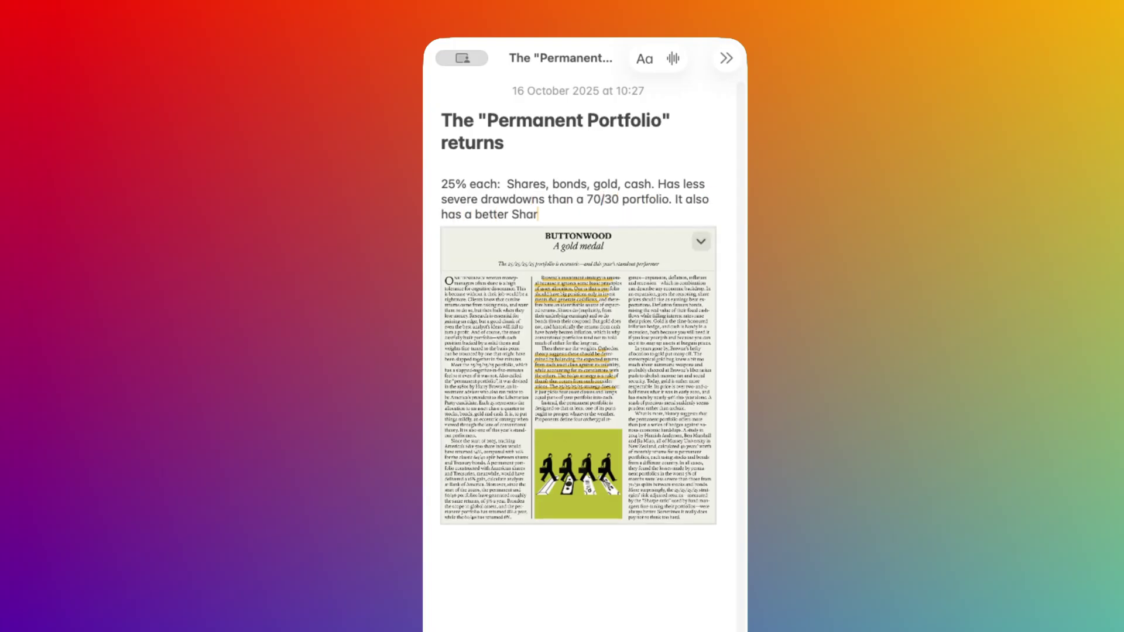
pyautogui.write('pe Ratio: so it has less risks for the same retur')
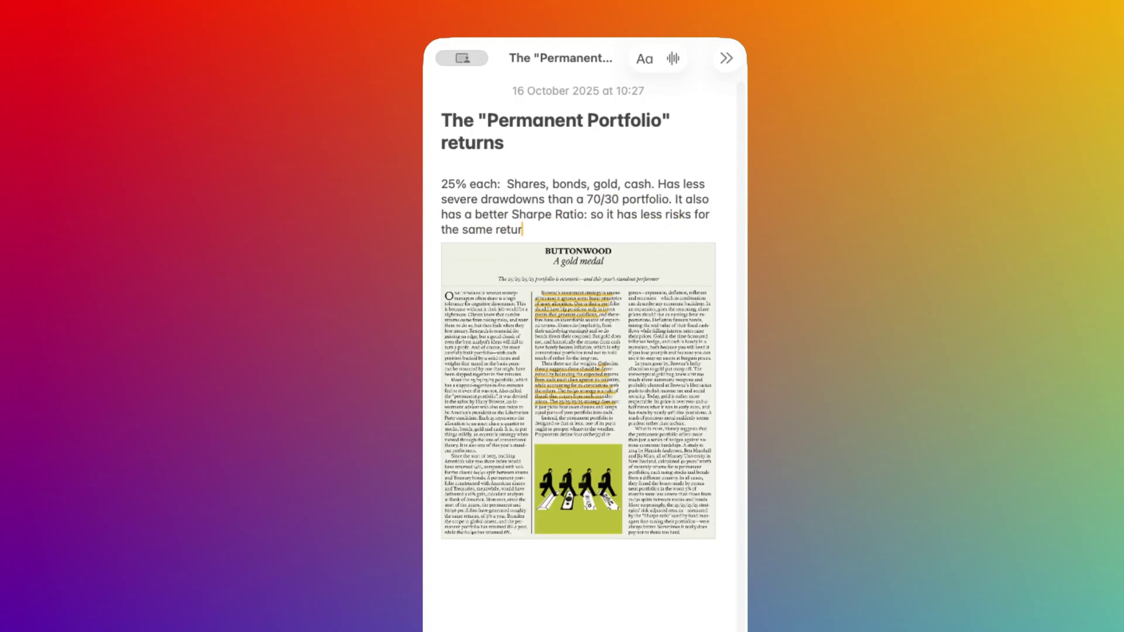
pyautogui.write('n.')
pyautogui.press('Return')
pyautogui.write('#finance')
pyautogui.press('Return')
pyautogui.write('#PortfolioRebalance')
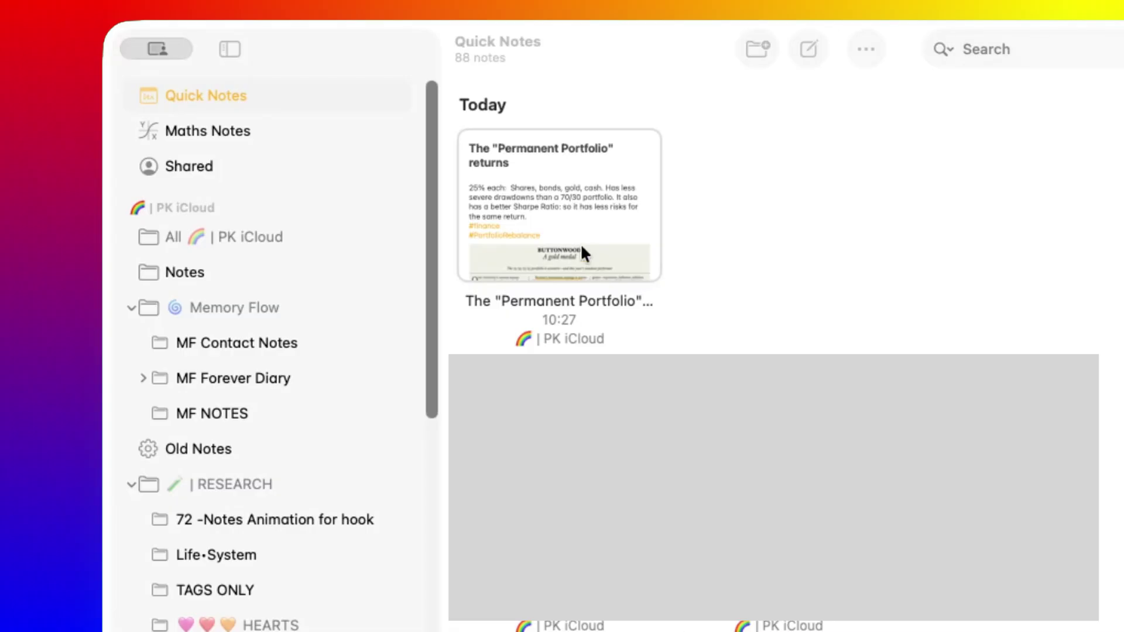
pyautogui.moveTo(583, 246); pyautogui.dragTo(202, 414)
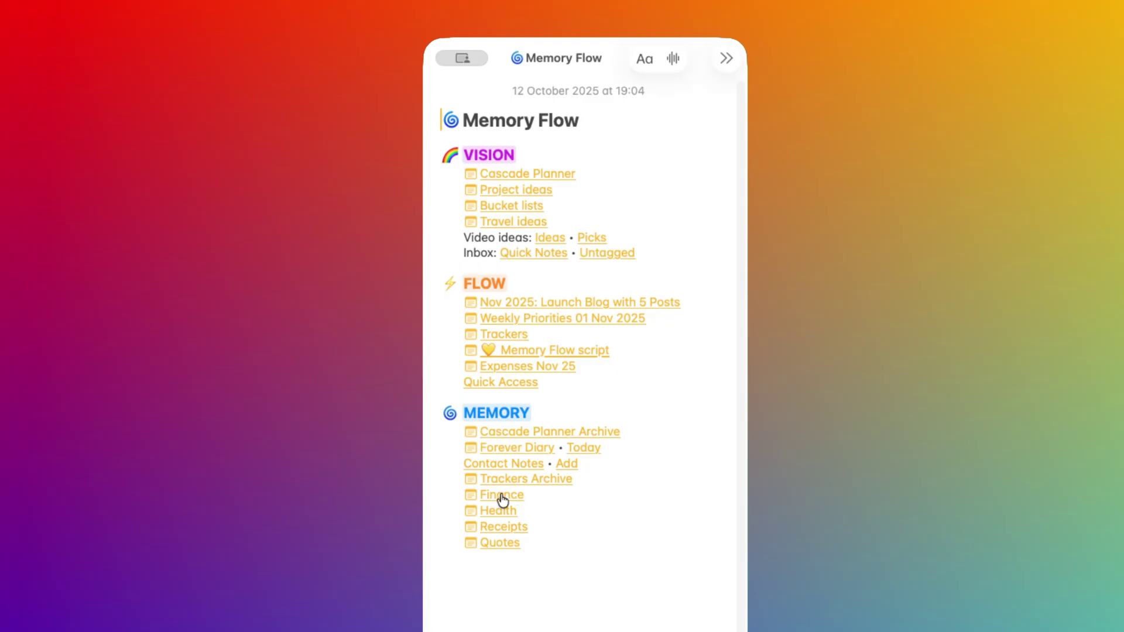
# Step: Under Articles in Finance, add '- Portfolio composition idea, with low Sharpe Ratio:' with the pasted Permanent Portfolio link
pyautogui.click(502, 499)
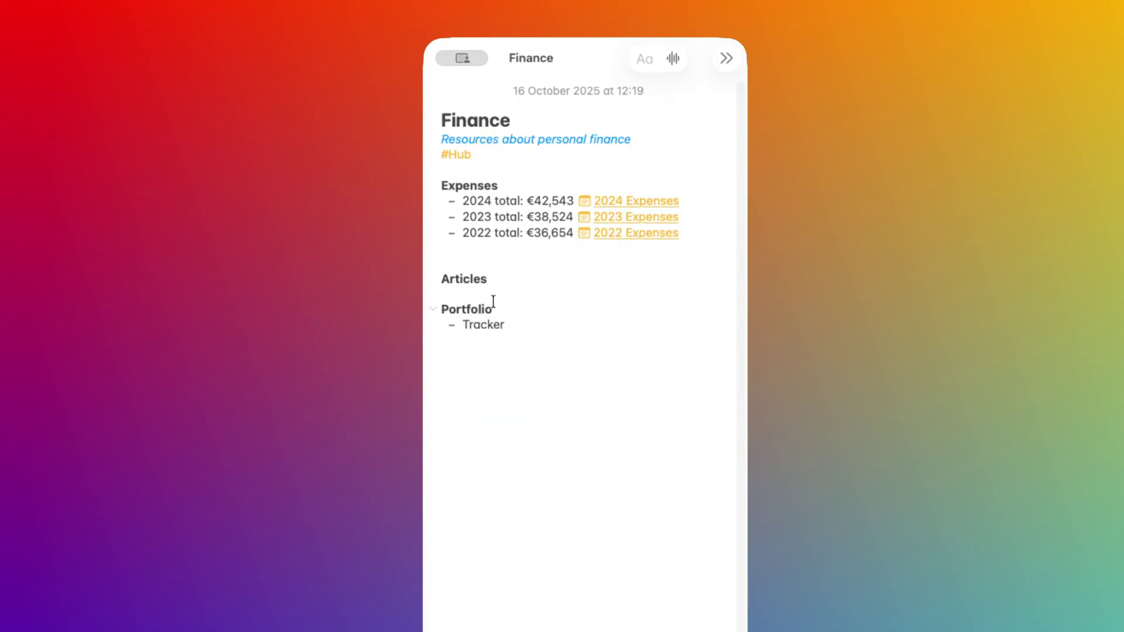
pyautogui.click(500, 279)
pyautogui.press('Return')
pyautogui.write('- Portfolio composition idea, with low Sharpe R')
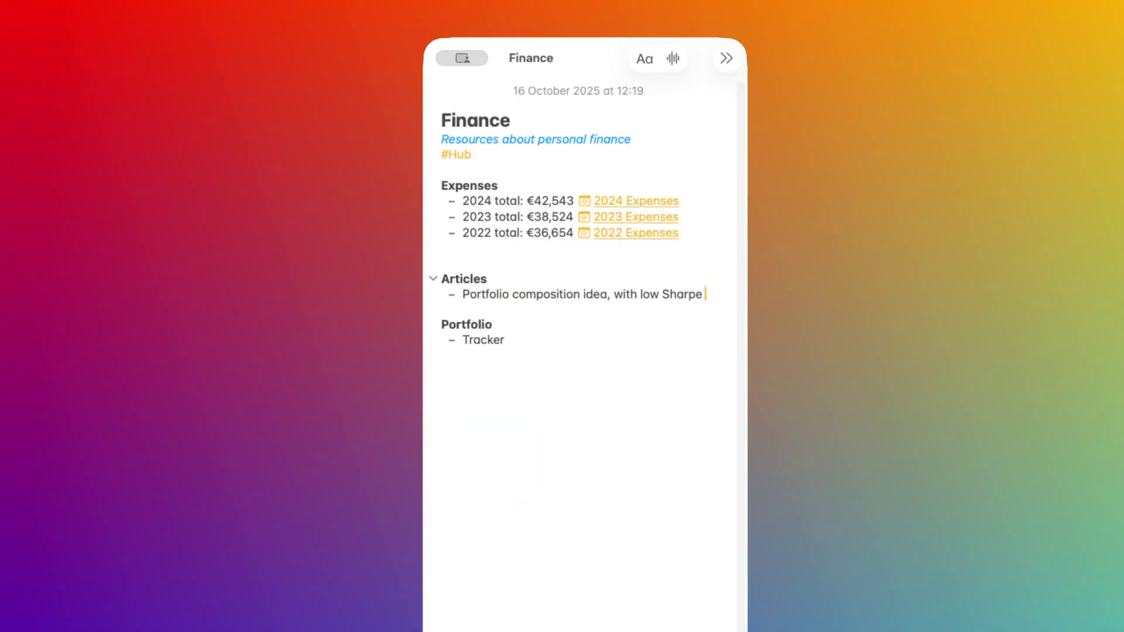
pyautogui.write('atio:')
pyautogui.write('The "Permanent Portfolio" returns')
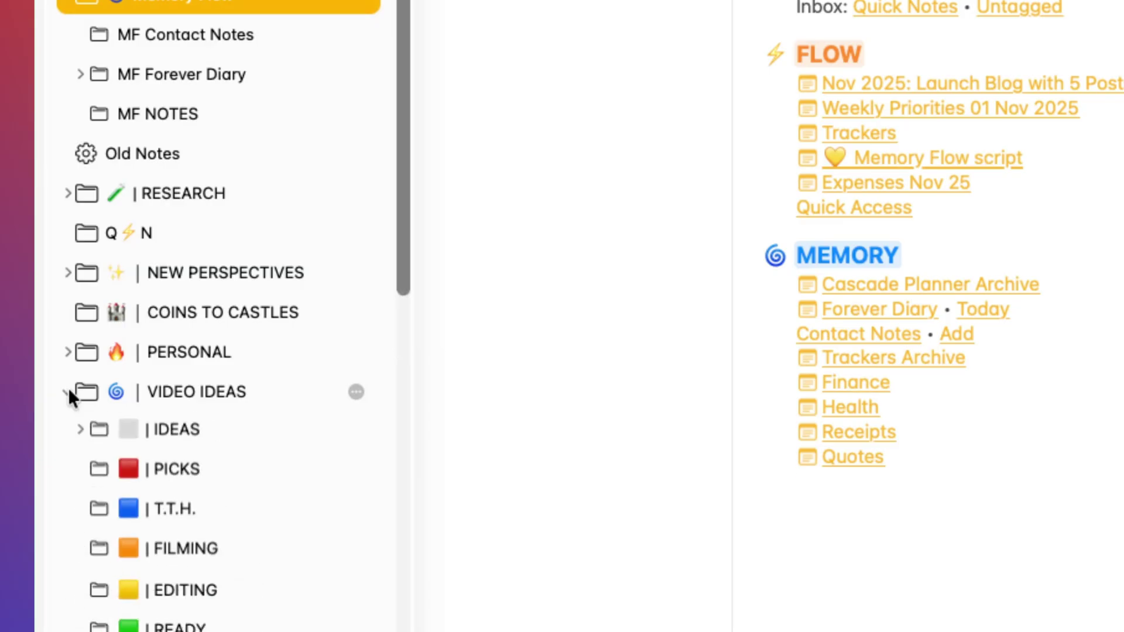
# Step: Check the IDEAS and PICKS folders, then try the Ideas link
pyautogui.click(189, 431)
pyautogui.click(190, 470)
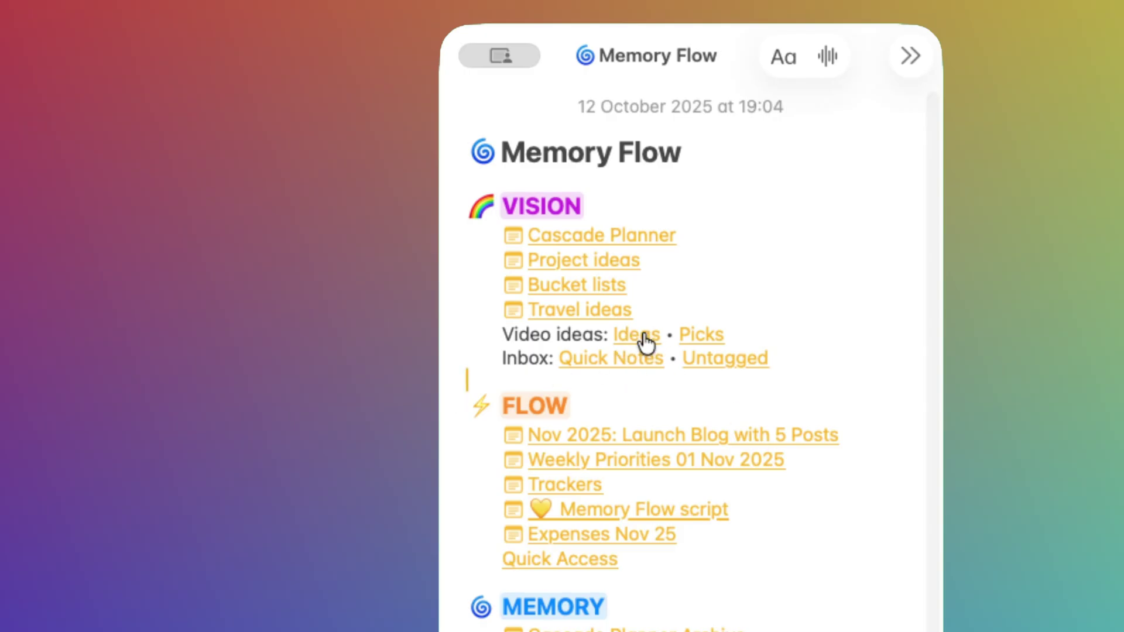
pyautogui.click(642, 339)
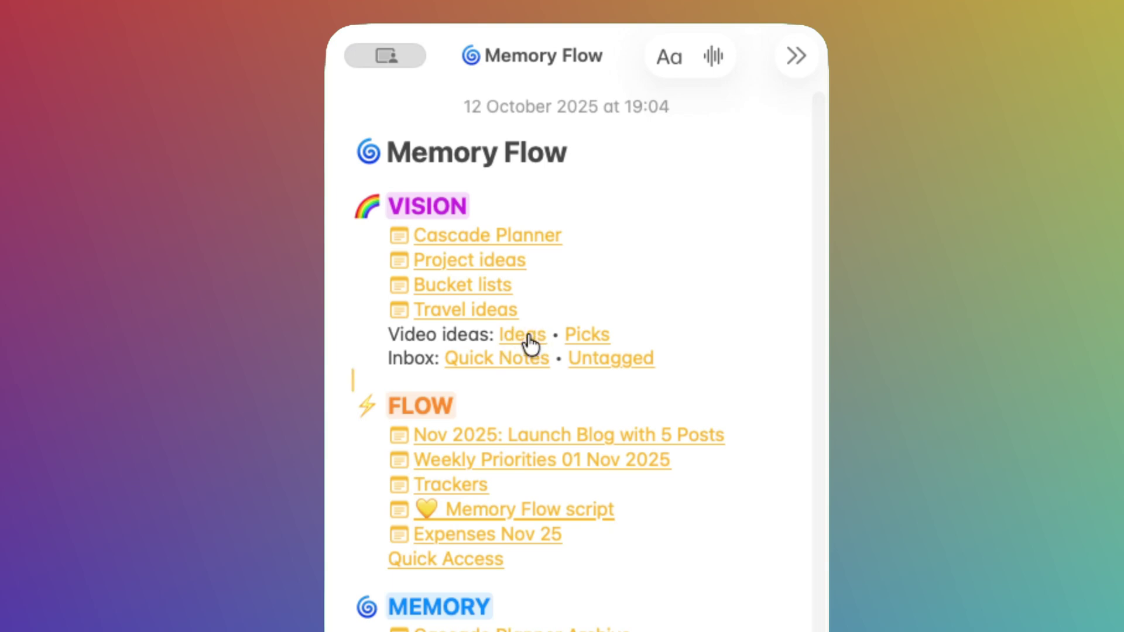
# Step: Point the Ideas link at the 'MEMFLOW Open Video Ideas Folder' shortcut and test it
pyautogui.rightClick(525, 336)
pyautogui.click(560, 381)
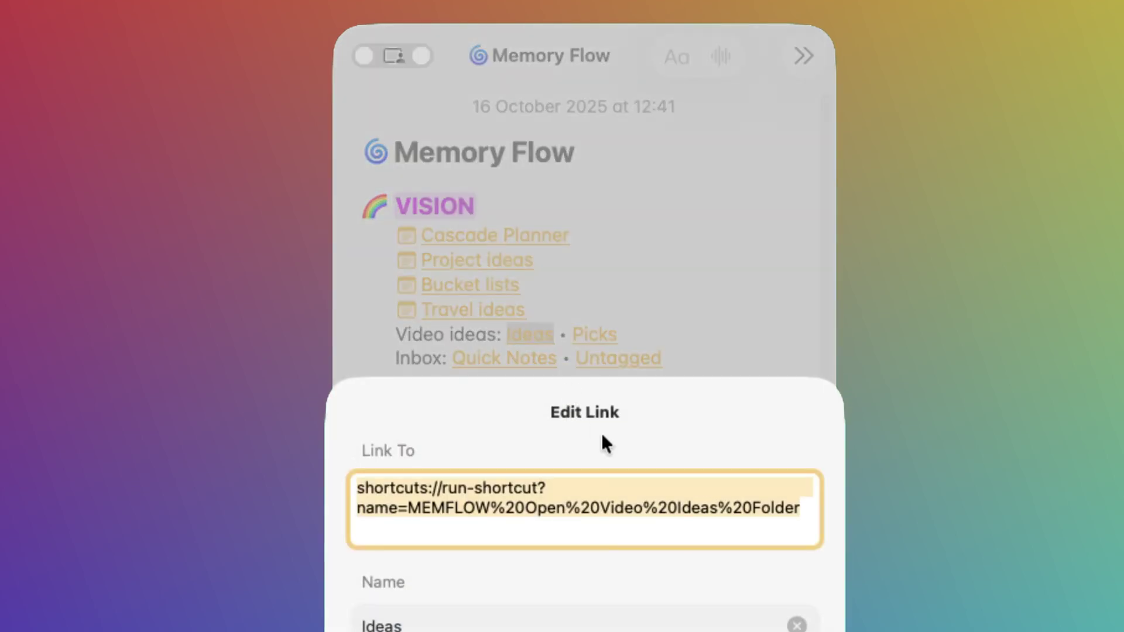
pyautogui.moveTo(800, 509); pyautogui.dragTo(408, 509)
pyautogui.press('BackSpace')
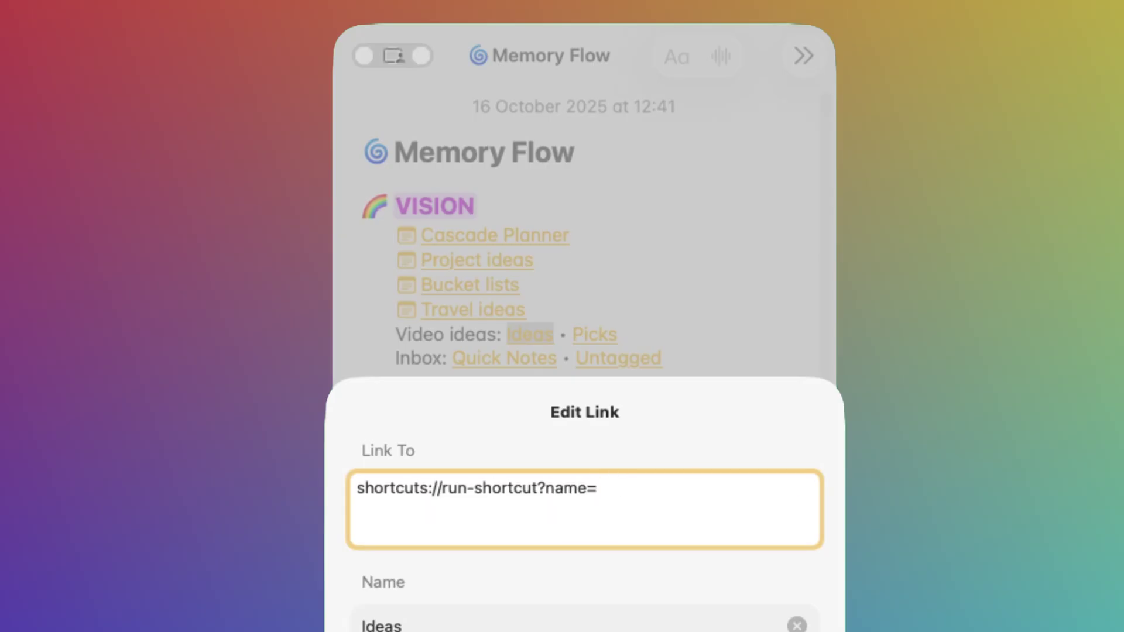
pyautogui.write('MEMFLOW Open Video Ideas Folder')
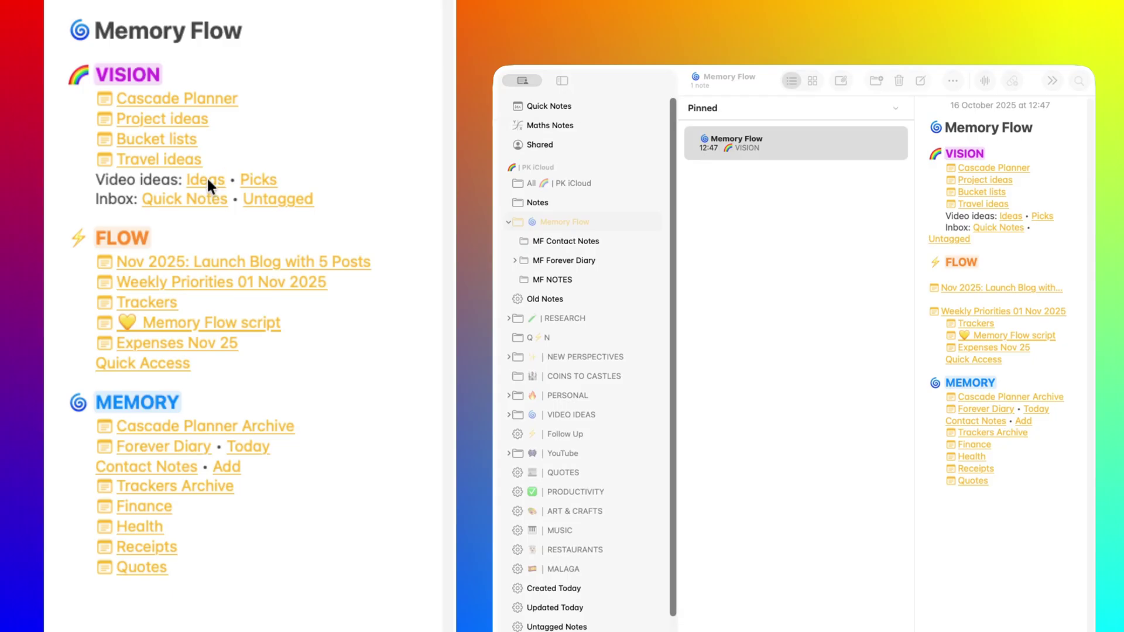
pyautogui.click(208, 180)
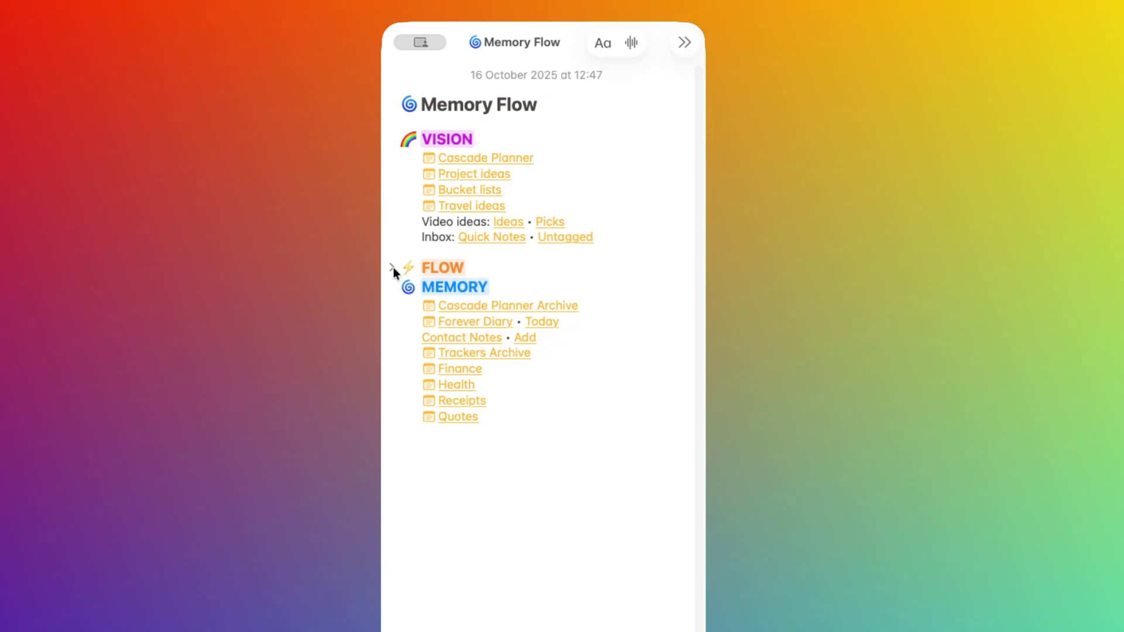
# Step: Expand FLOW and check the Nov 2025 launch blog and Weekly Priorities 01 Nov 2025 links
pyautogui.click(392, 268)
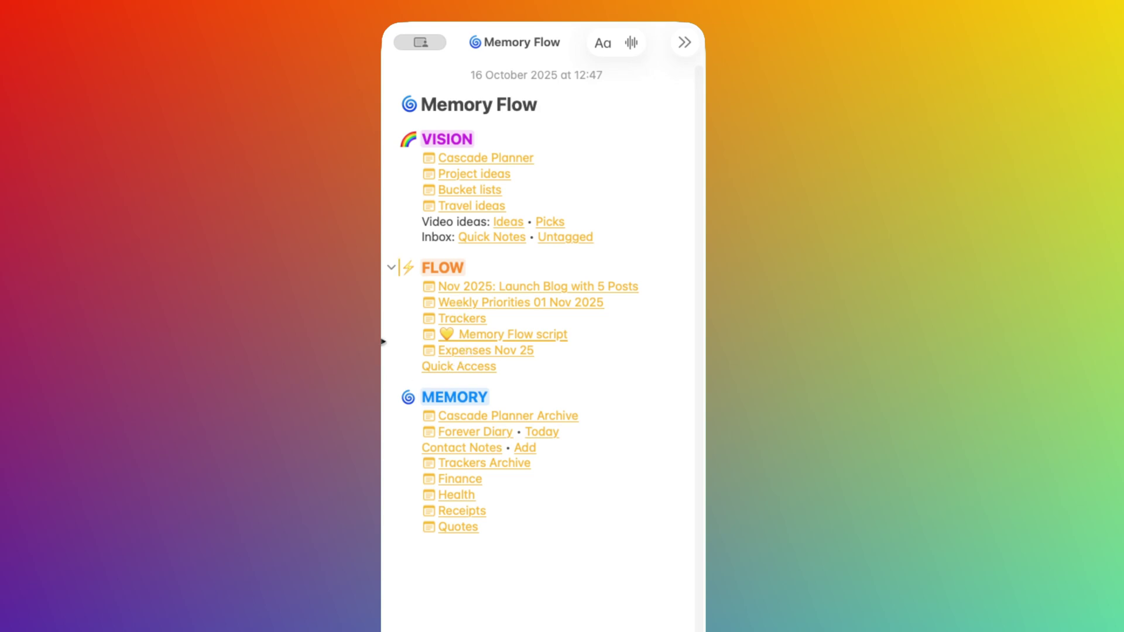
pyautogui.click(466, 287)
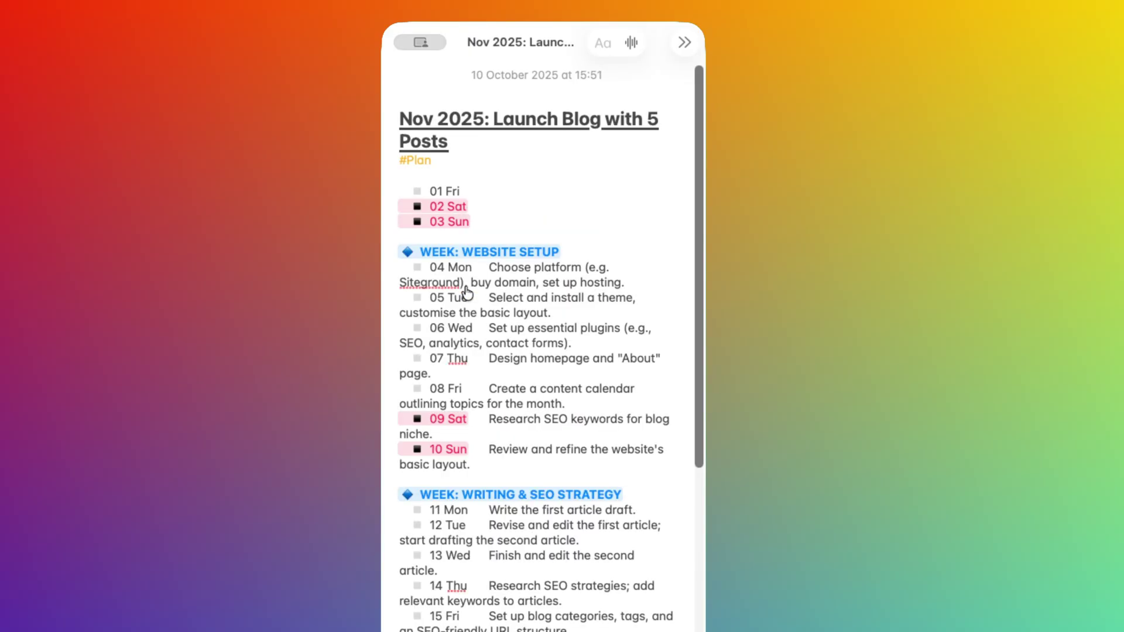
pyautogui.press('super+bracketleft')
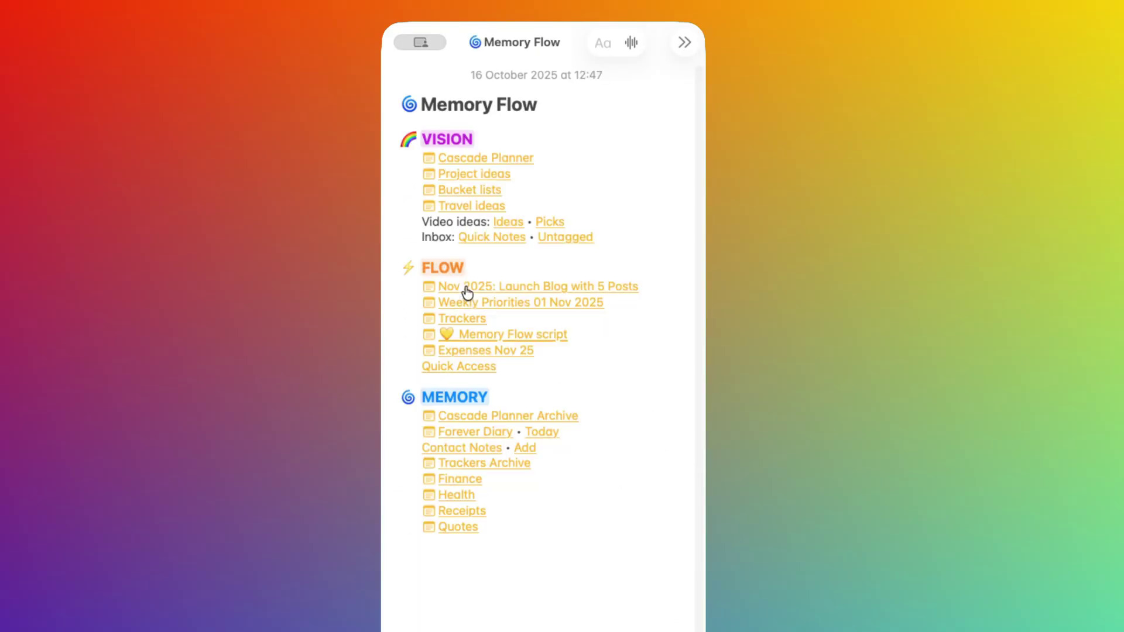
pyautogui.click(501, 303)
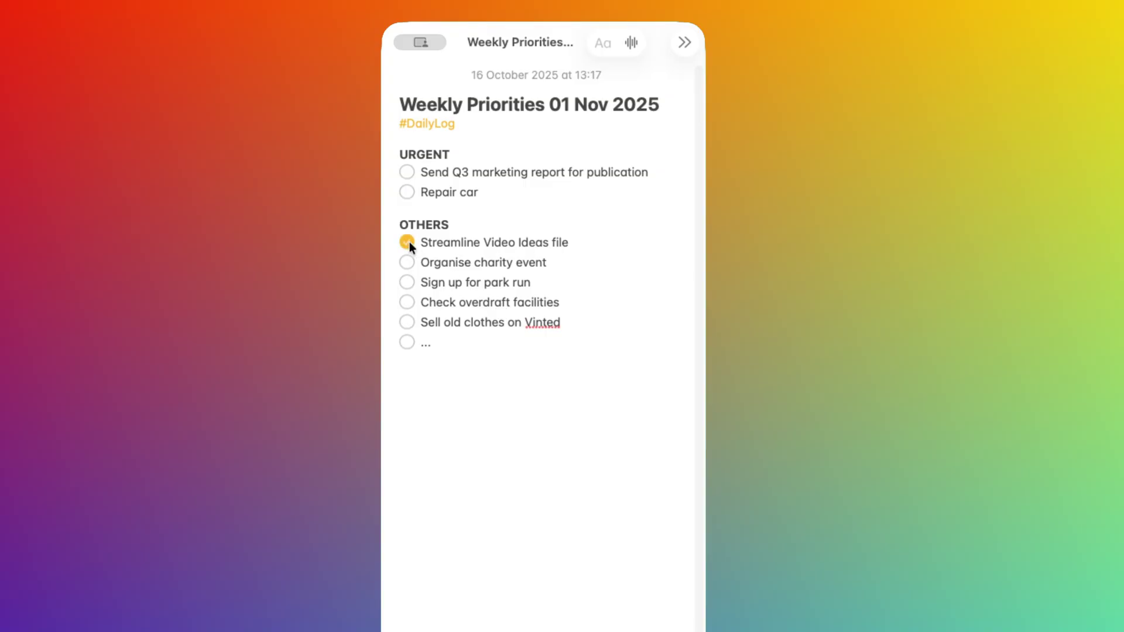
pyautogui.press('super+bracketleft')
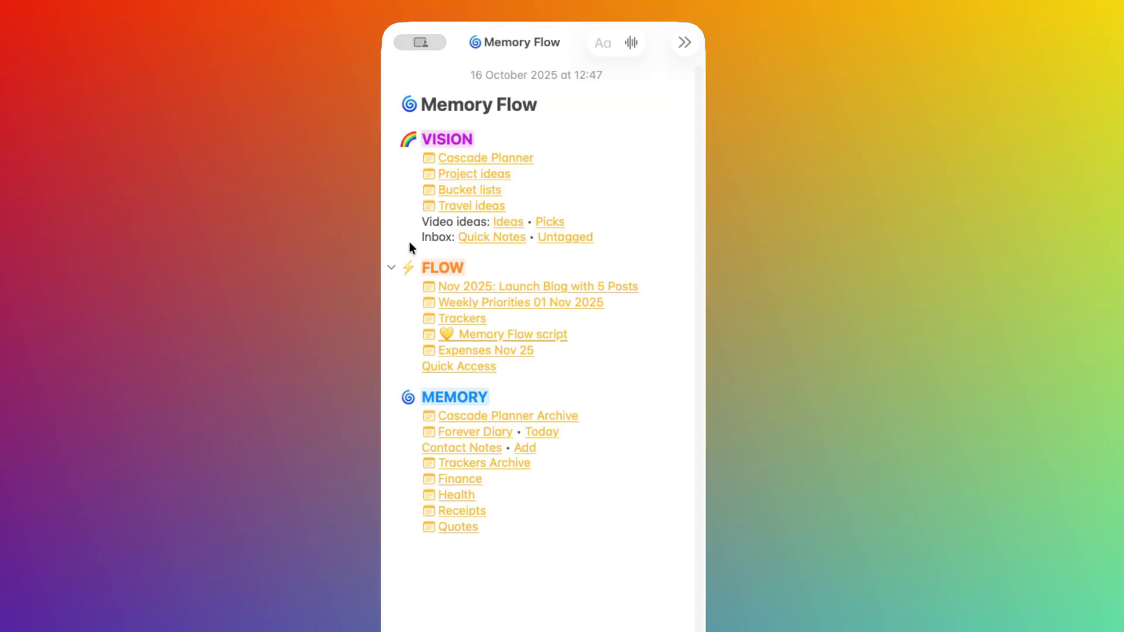
# Step: Check the Trackers, Memory Flow script and Expenses Nov 25 links, returning to Memory Flow each time
pyautogui.click(468, 320)
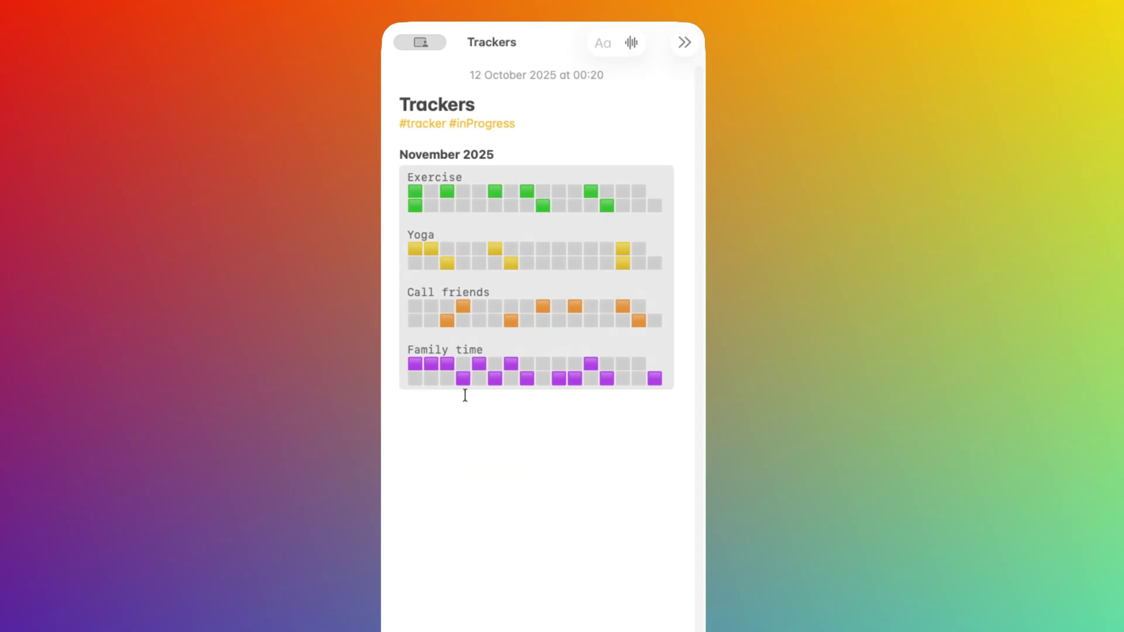
pyautogui.press('super+bracketleft')
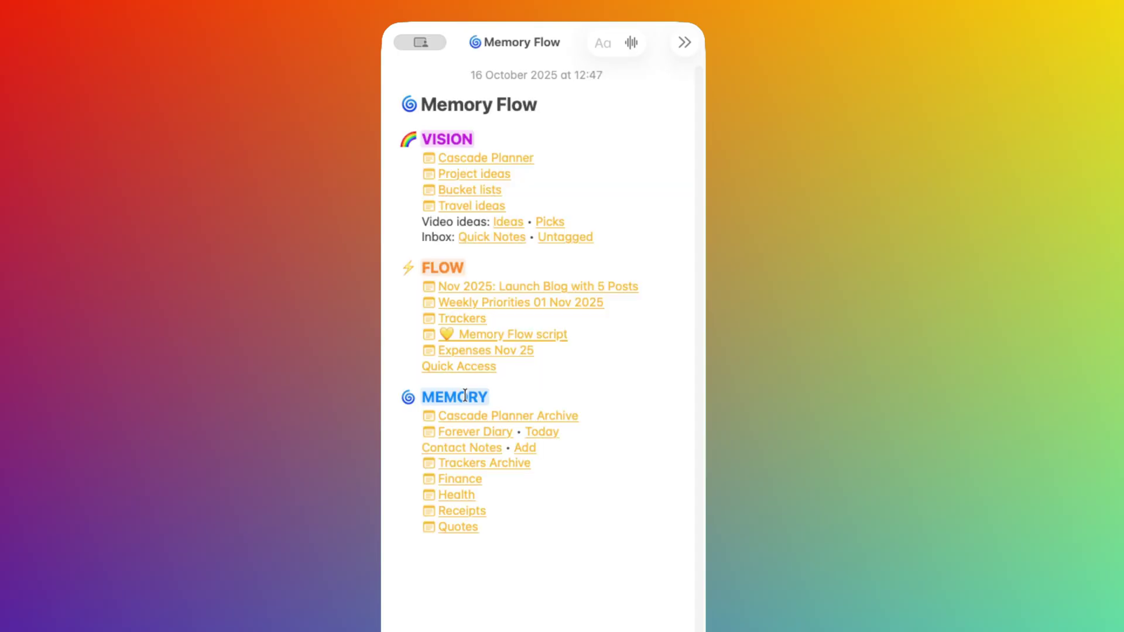
pyautogui.click(491, 338)
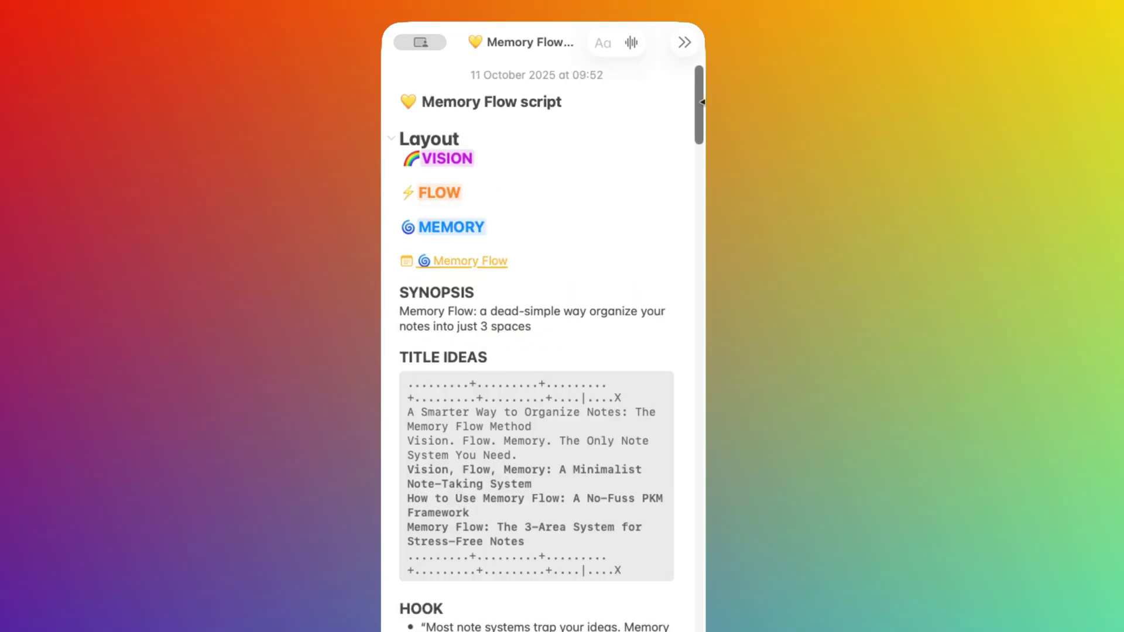
pyautogui.scroll(-2, 699, 111)
pyautogui.moveTo(698, 112); pyautogui.dragTo(692, 151)
pyautogui.press('super+bracketleft')
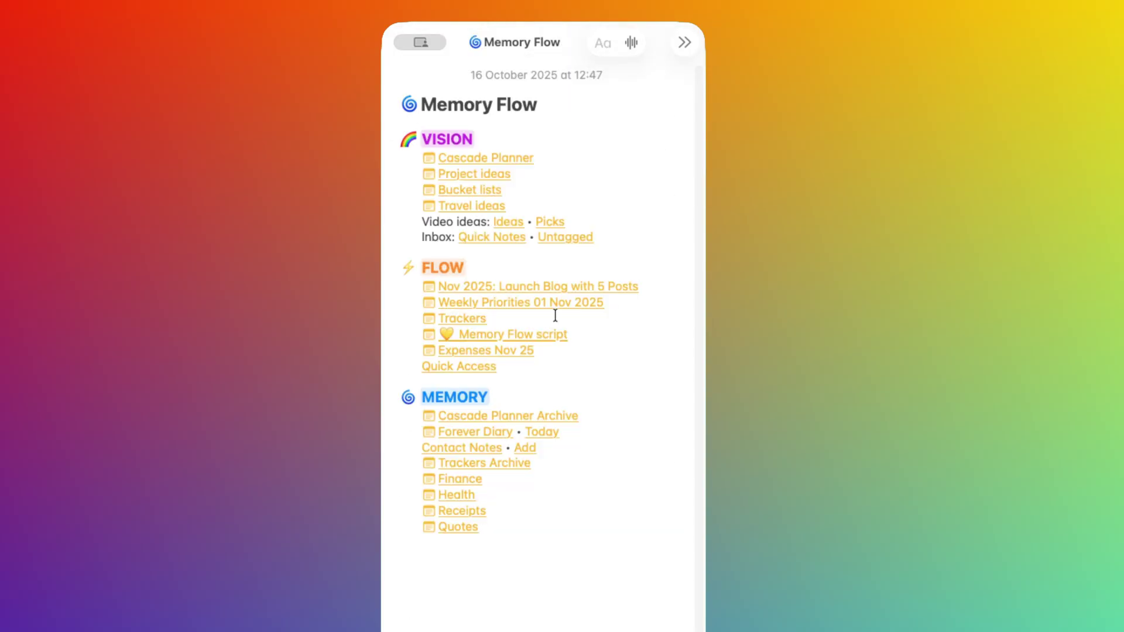
pyautogui.click(501, 350)
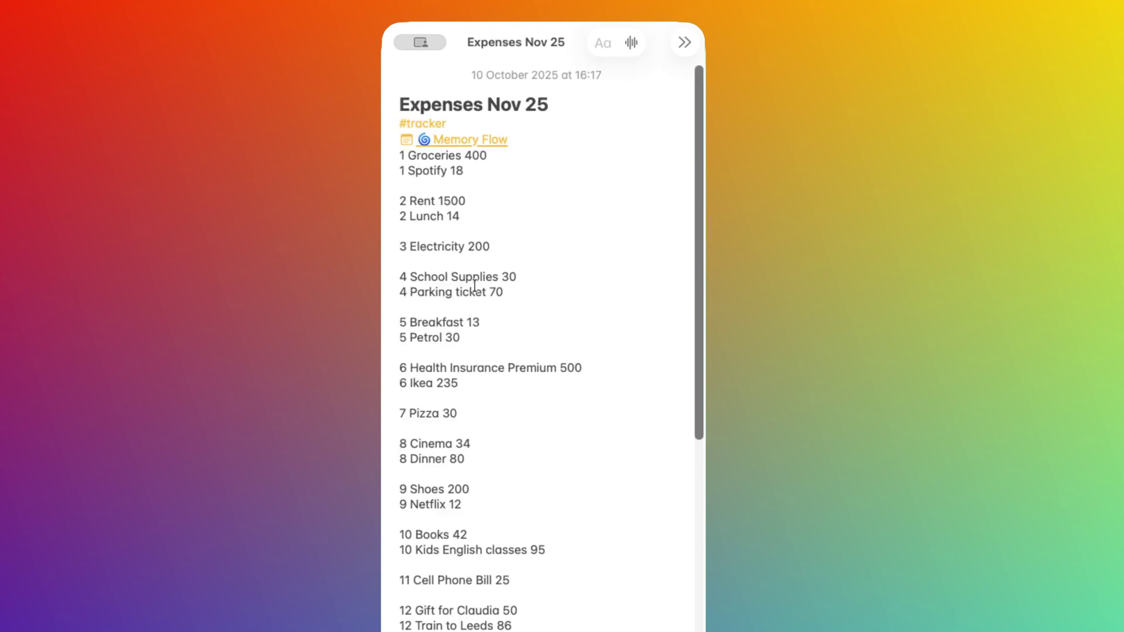
pyautogui.moveTo(696, 151); pyautogui.dragTo(692, 268)
pyautogui.press('super+bracketleft')
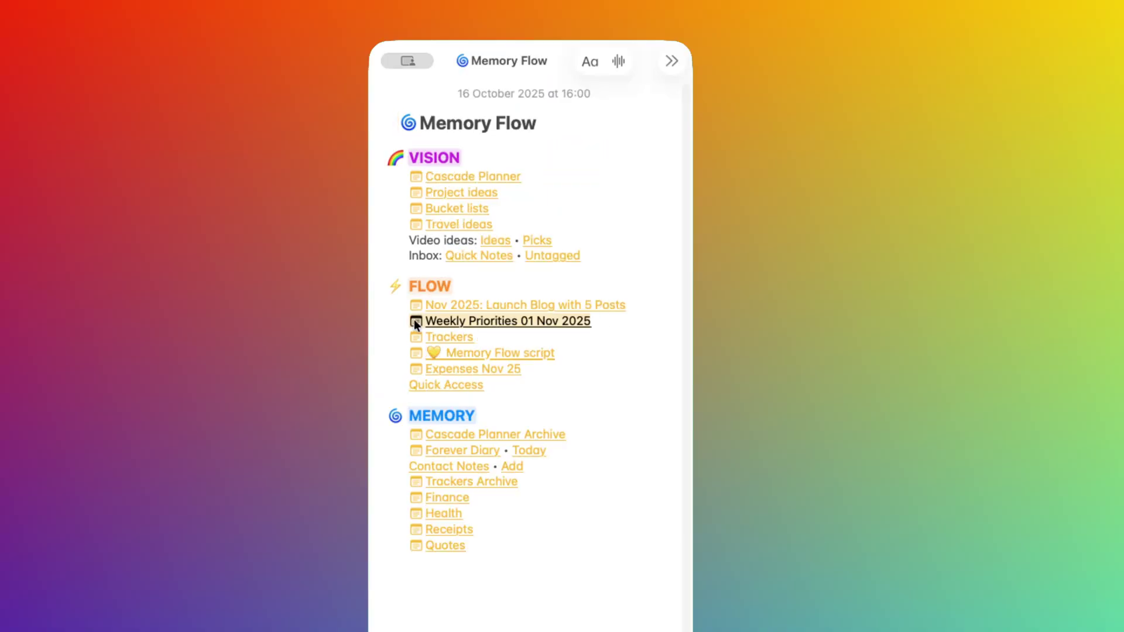
pyautogui.press('super+x')
pyautogui.press('ctrl+super+Down')
pyautogui.press('ctrl+super+Down')
pyautogui.press('ctrl+super+Down')
pyautogui.press('ctrl+super+Down')
pyautogui.press('ctrl+super+Down')
pyautogui.press('ctrl+super+Down')
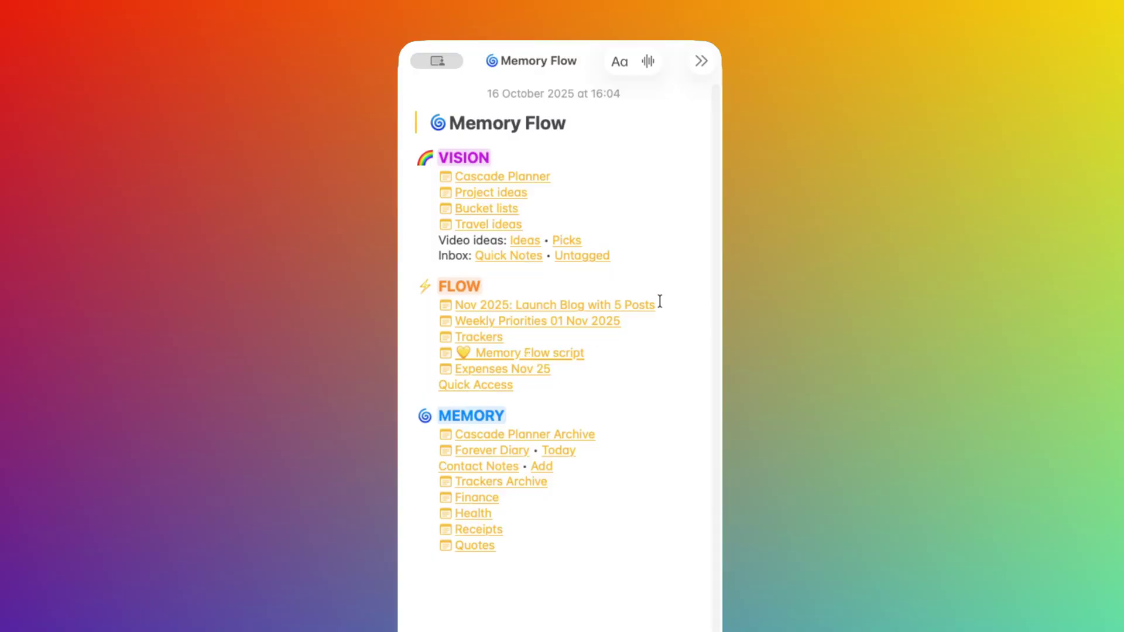
pyautogui.click(660, 305)
pyautogui.keyDown('shift'); pyautogui.click(442, 305); pyautogui.keyUp('shift')
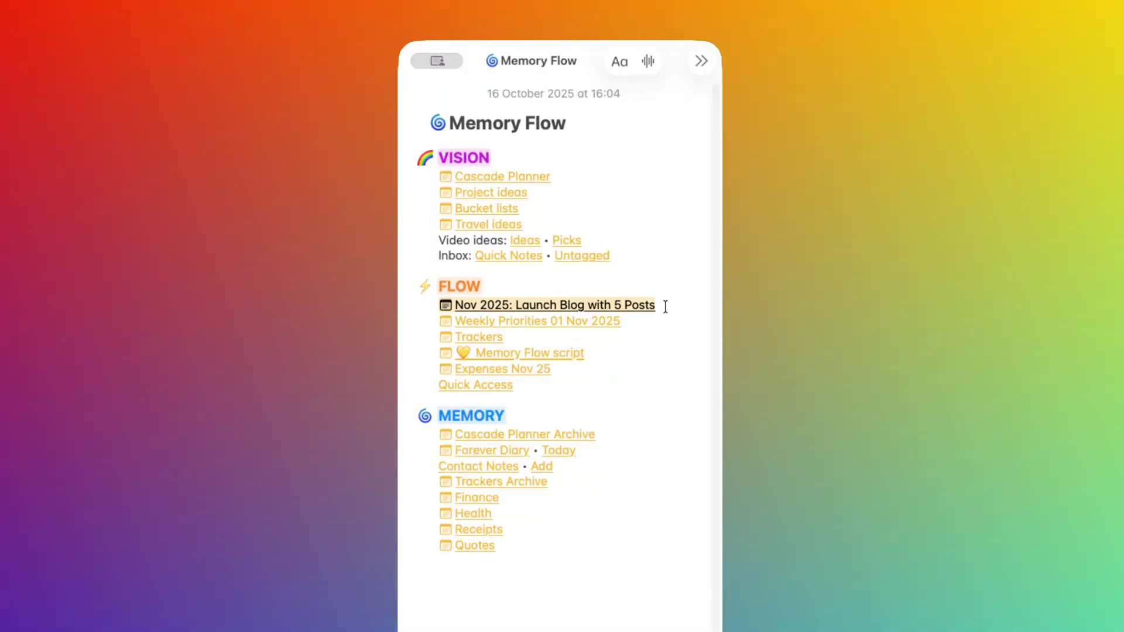
pyautogui.press('BackSpace')
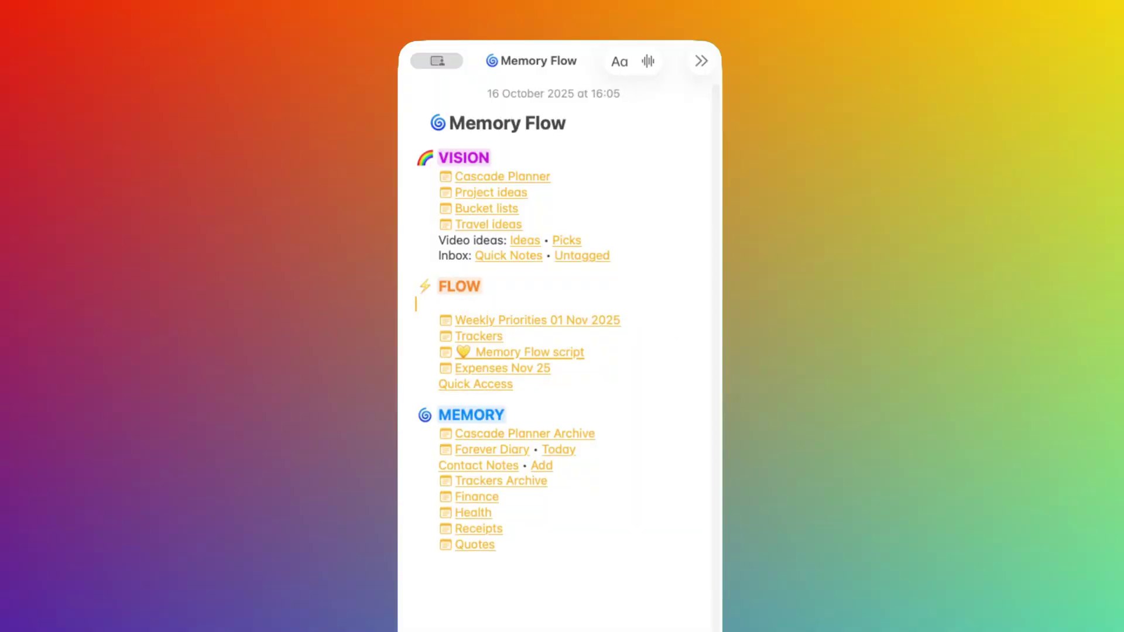
pyautogui.press('BackSpace')
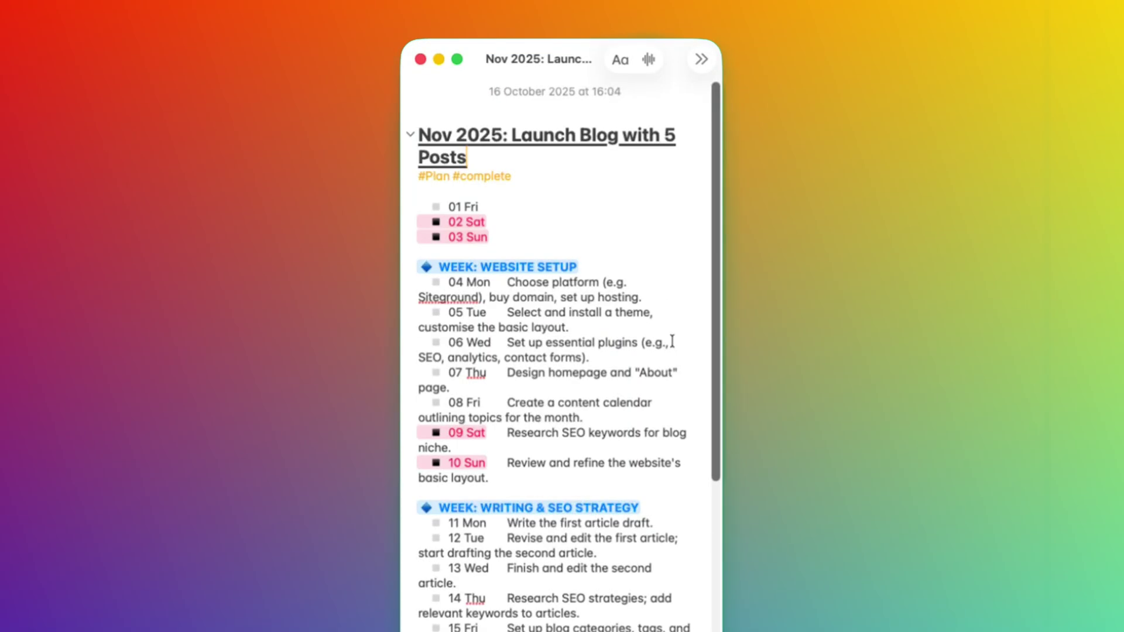
pyautogui.click(700, 61)
pyautogui.moveTo(795, 182)
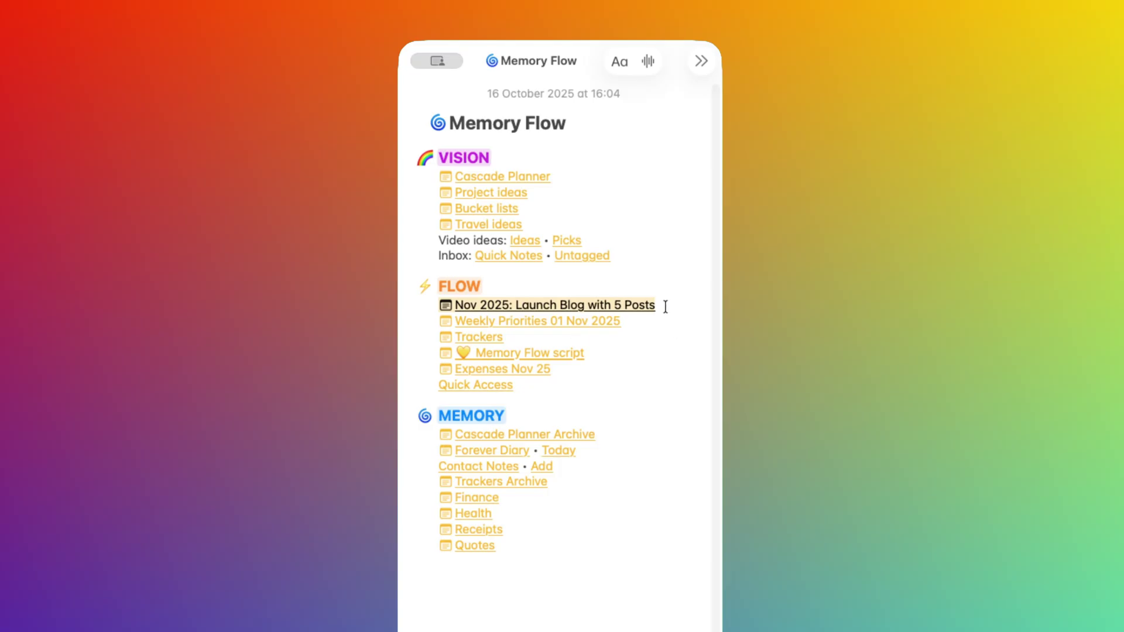
pyautogui.press('BackSpace')
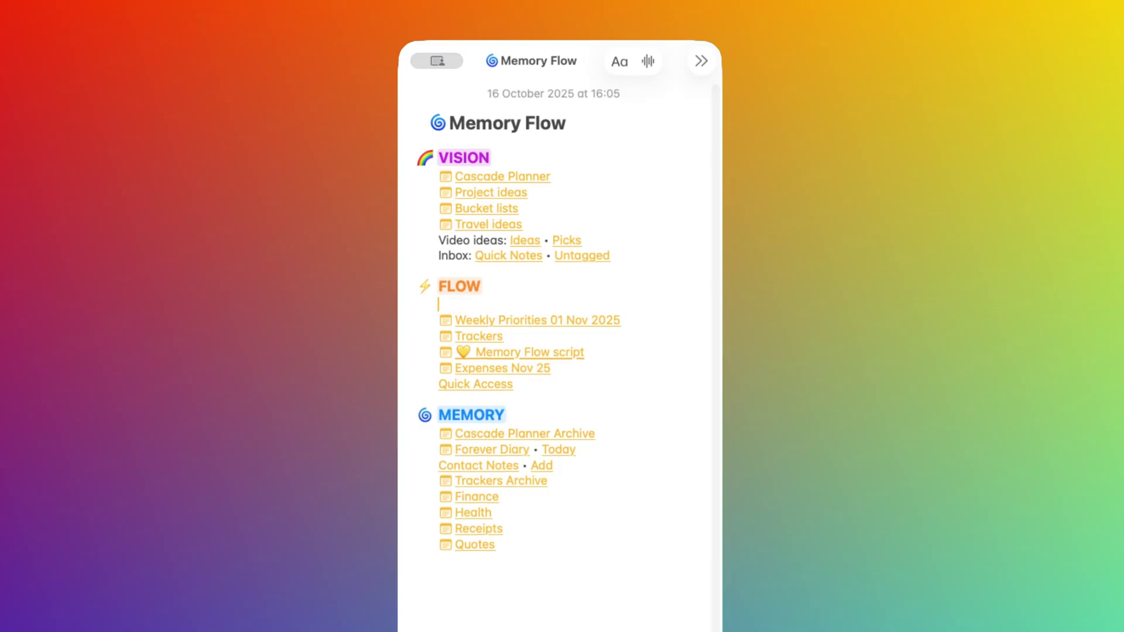
pyautogui.press('BackSpace')
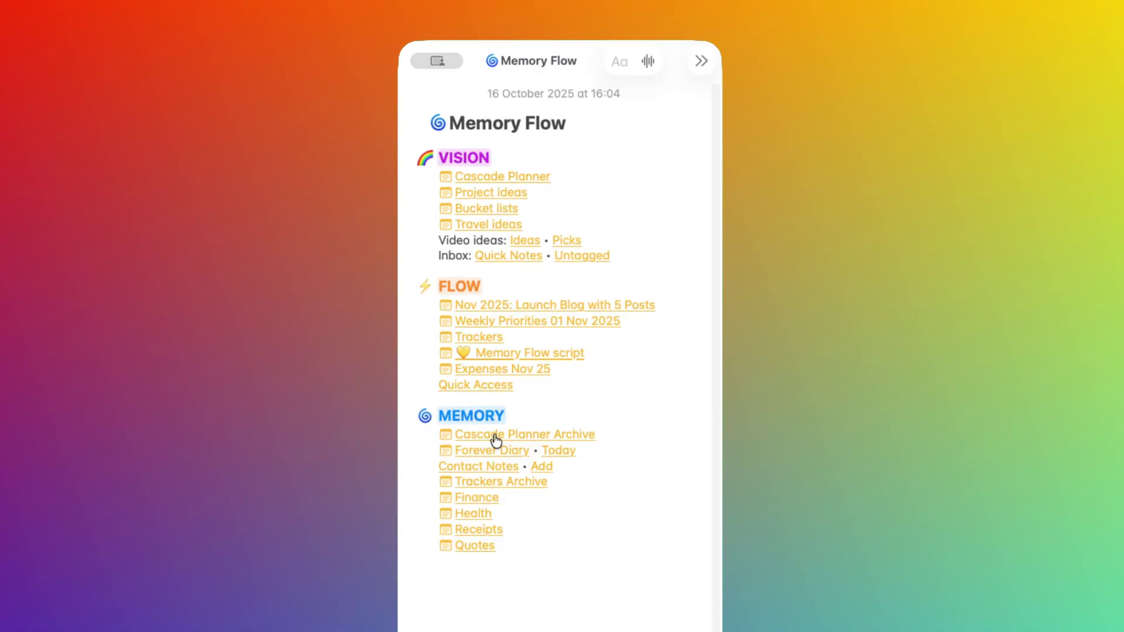
# Step: Paste the Weekly Priorities 01 Nov 2025 link on a new line below the Cascade Planner Archive tags
pyautogui.click(482, 142)
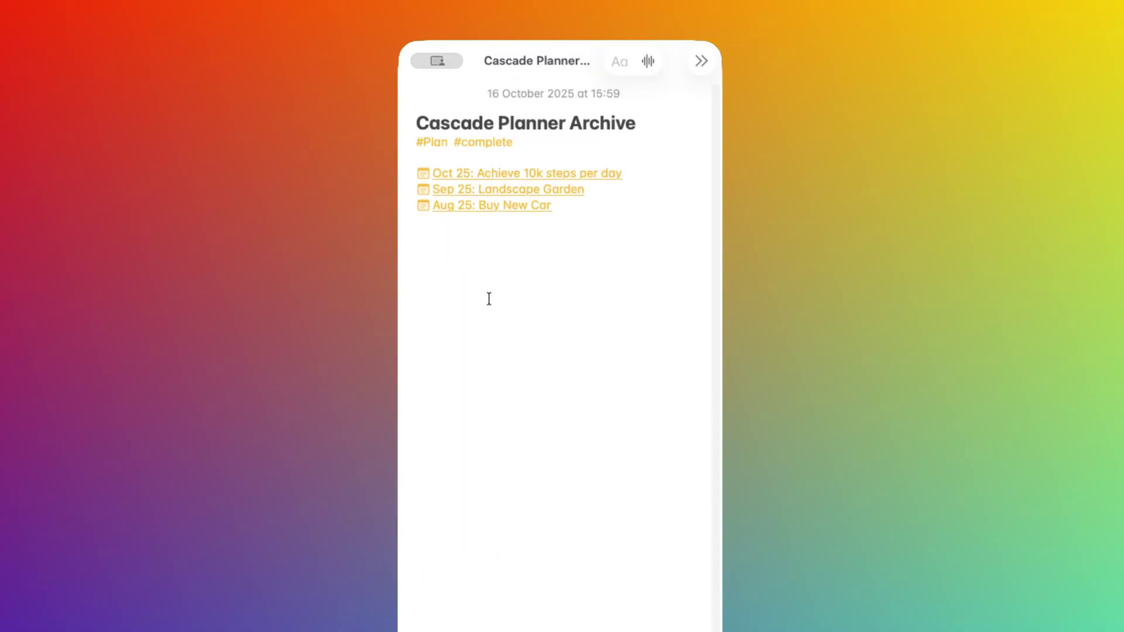
pyautogui.click(464, 155)
pyautogui.press('Return')
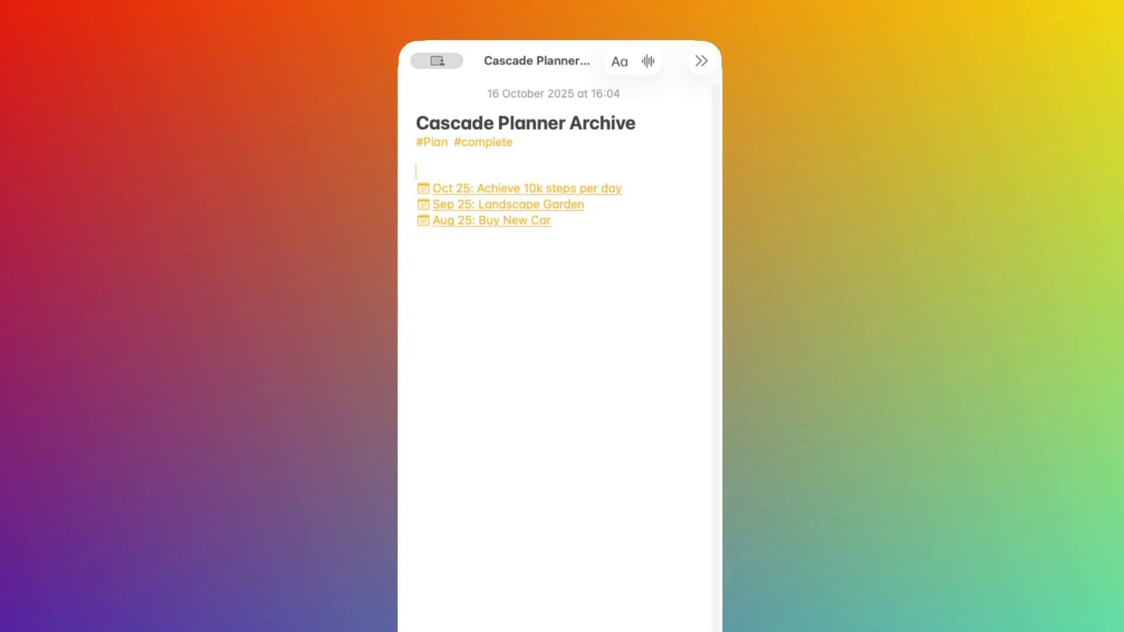
pyautogui.press('super+v')
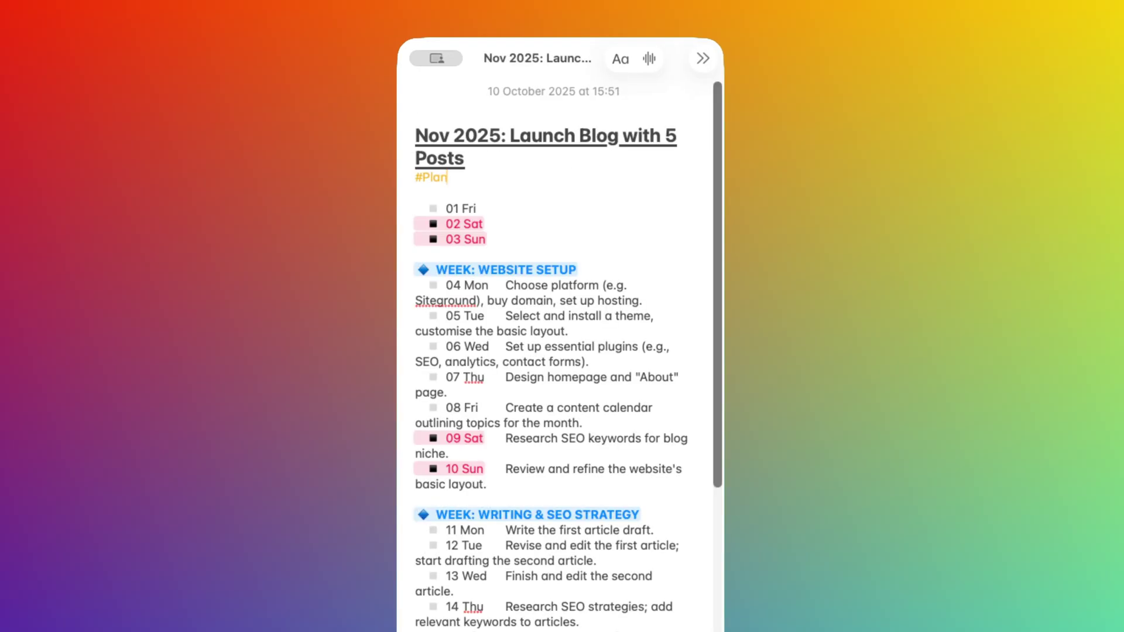
pyautogui.write('#com')
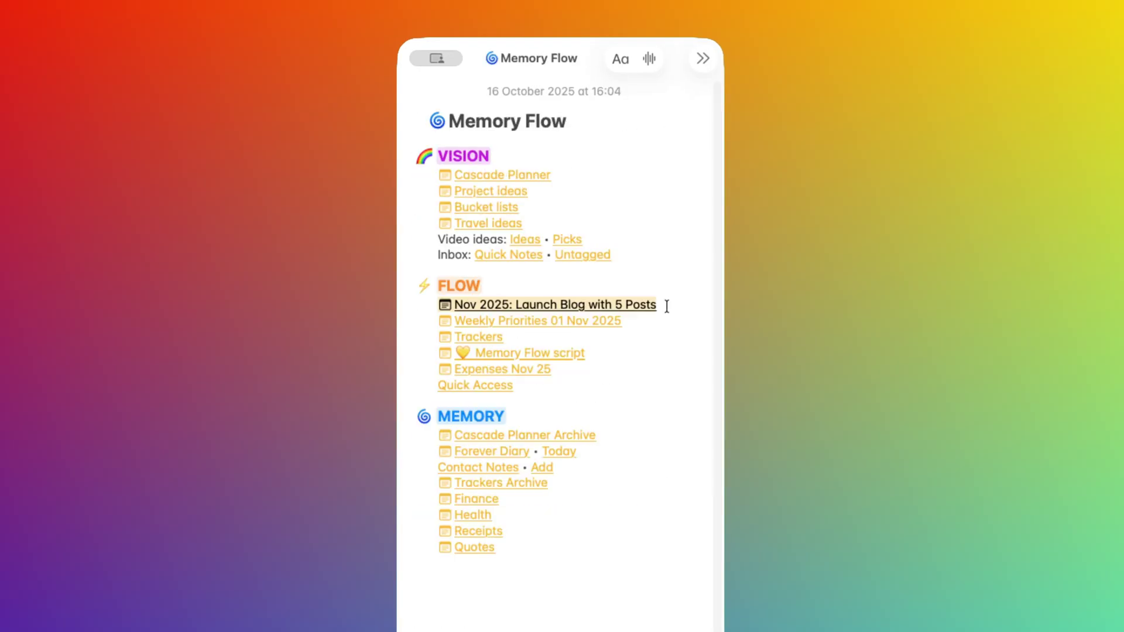
pyautogui.press('BackSpace')
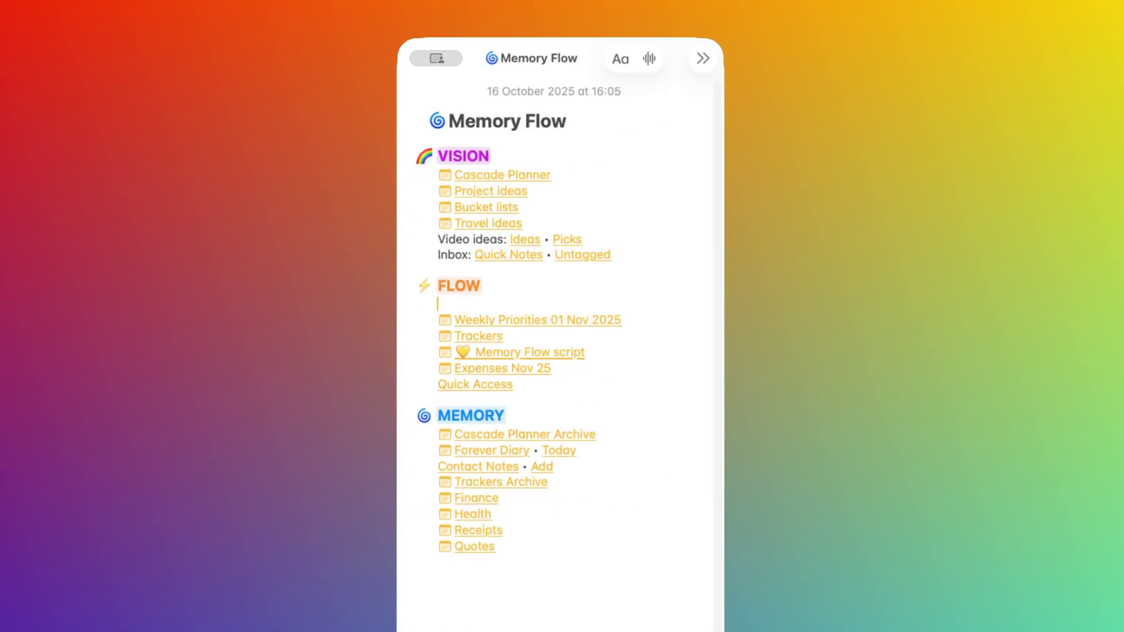
# Step: Filter notes by the #Plan and #complete tags and open the Nov 2025: Launch Blog with 5 Posts note
pyautogui.press('BackSpace')
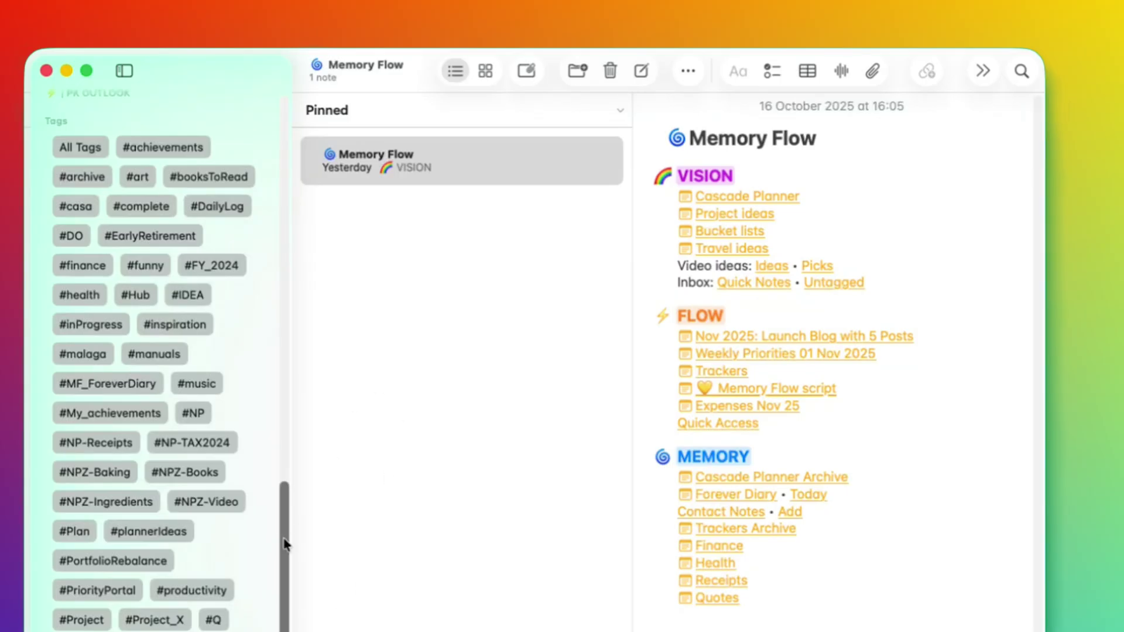
pyautogui.scroll(-1, 285, 545)
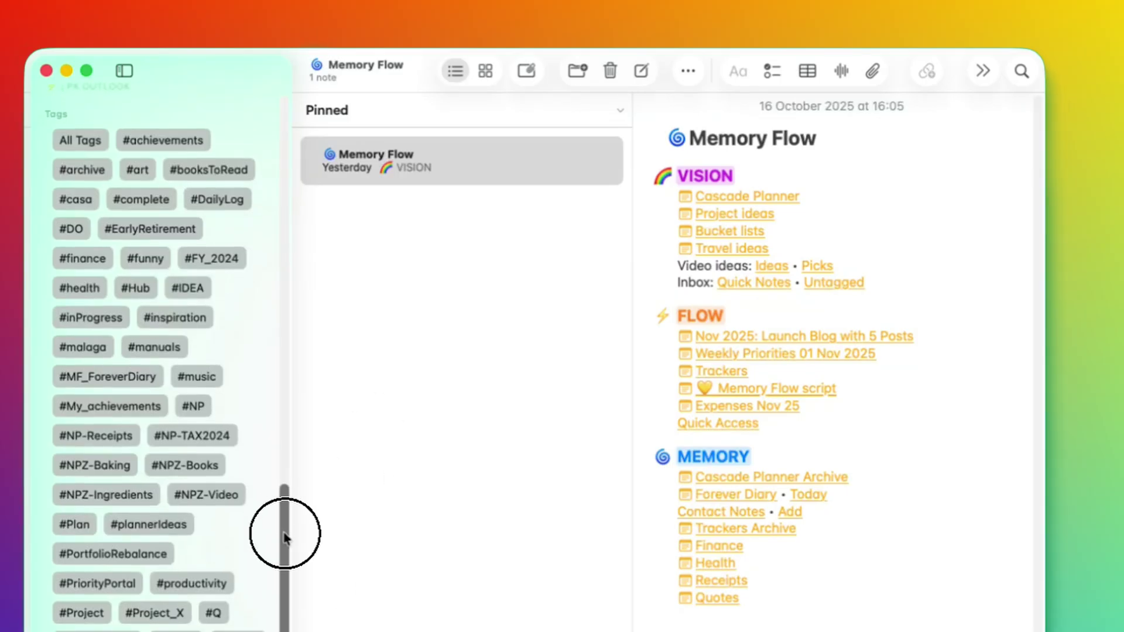
pyautogui.click(70, 524)
pyautogui.click(146, 200)
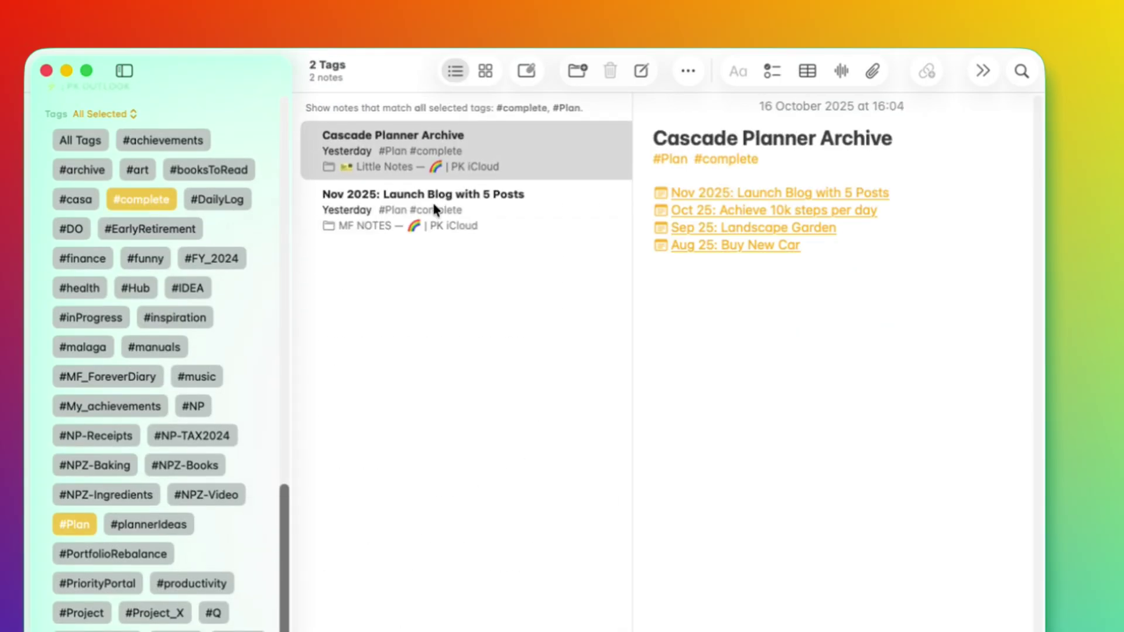
pyautogui.click(518, 205)
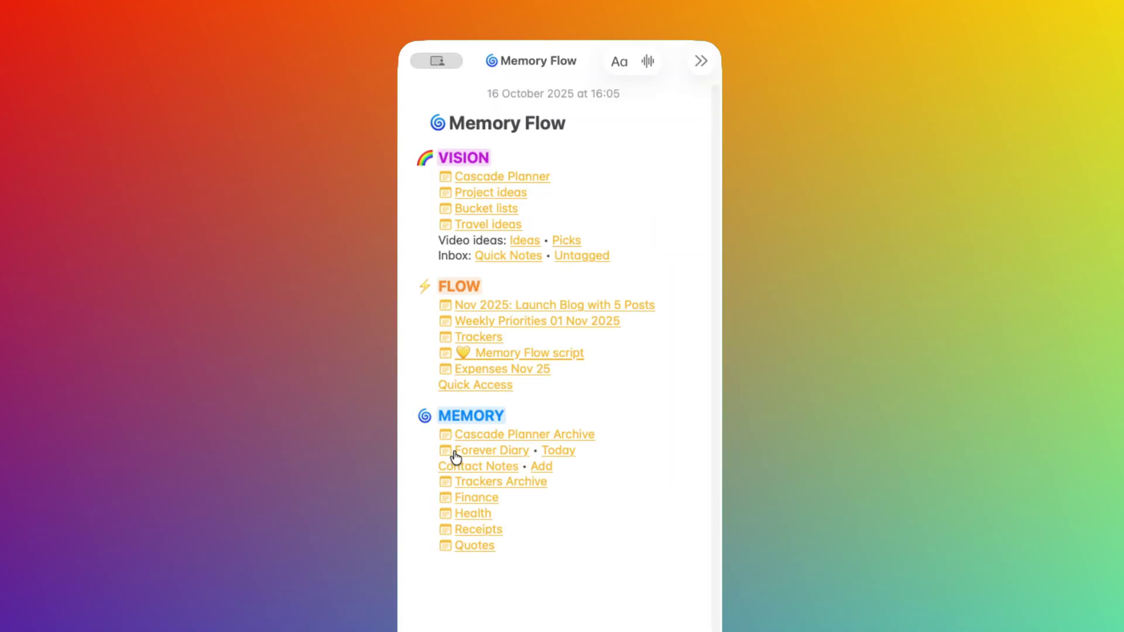
pyautogui.click(503, 454)
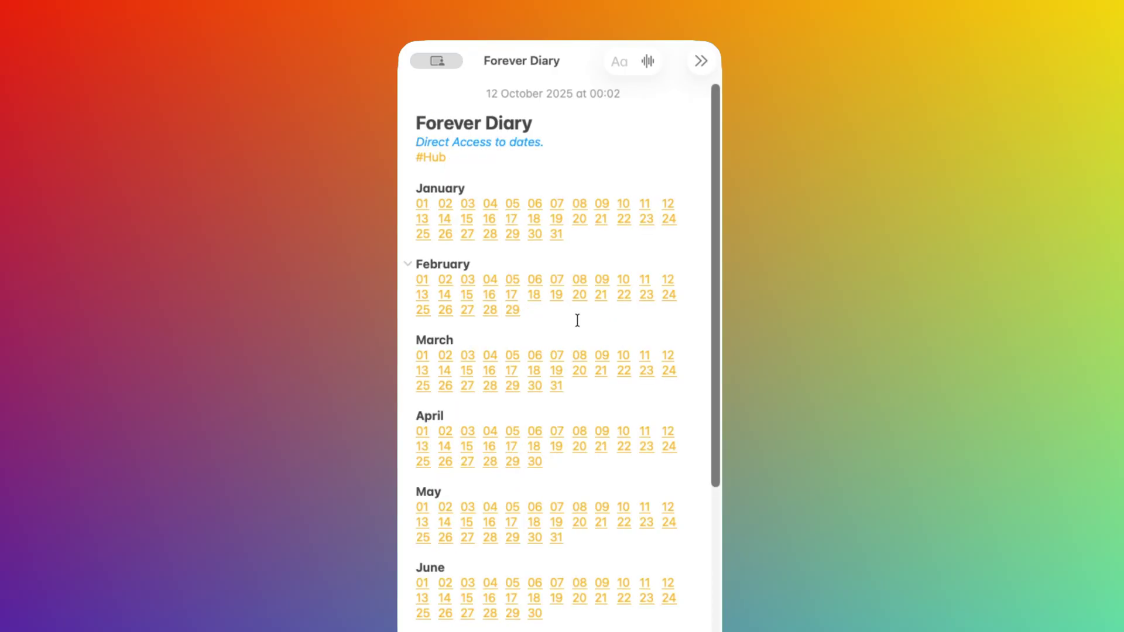
pyautogui.scroll(-2, 559, 351)
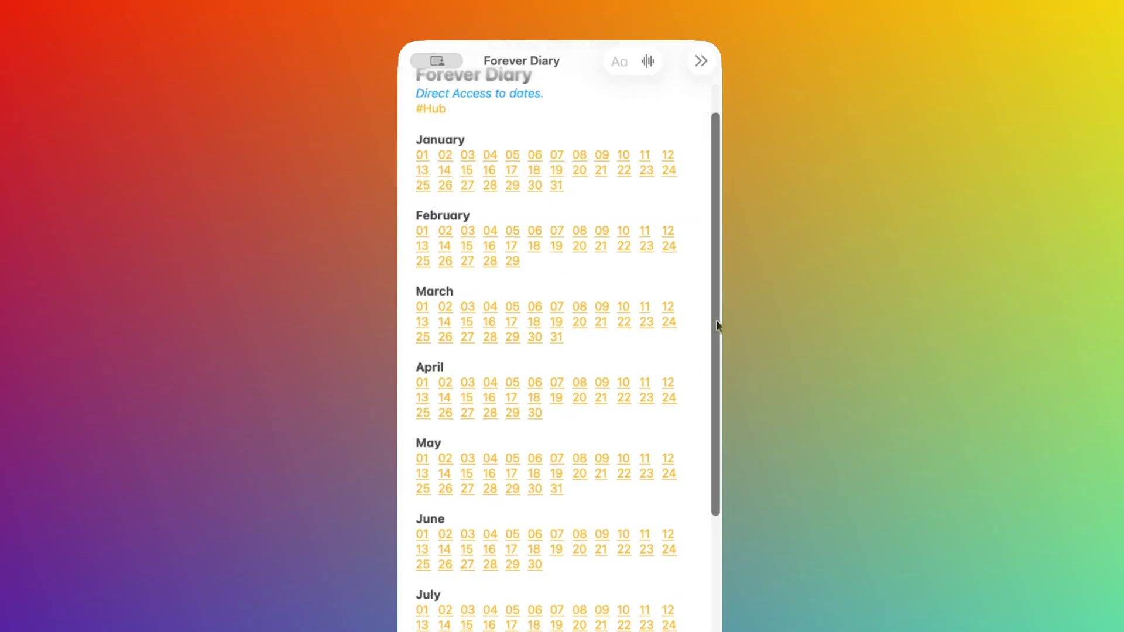
pyautogui.moveTo(716, 326); pyautogui.dragTo(718, 473)
pyautogui.scroll(-3, 719, 473)
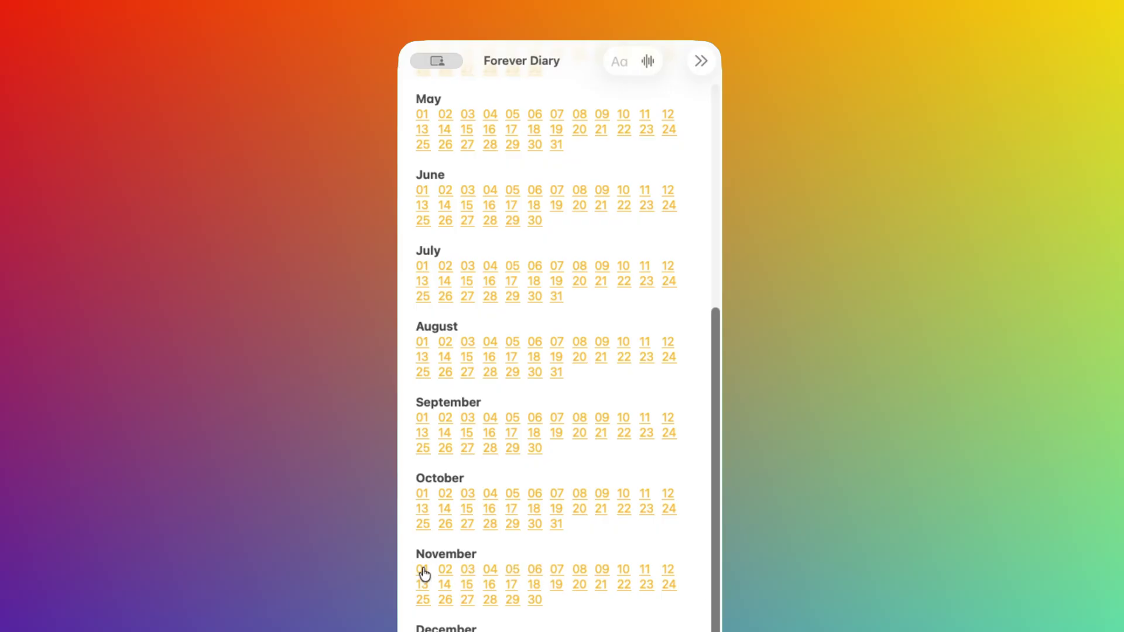
pyautogui.click(422, 570)
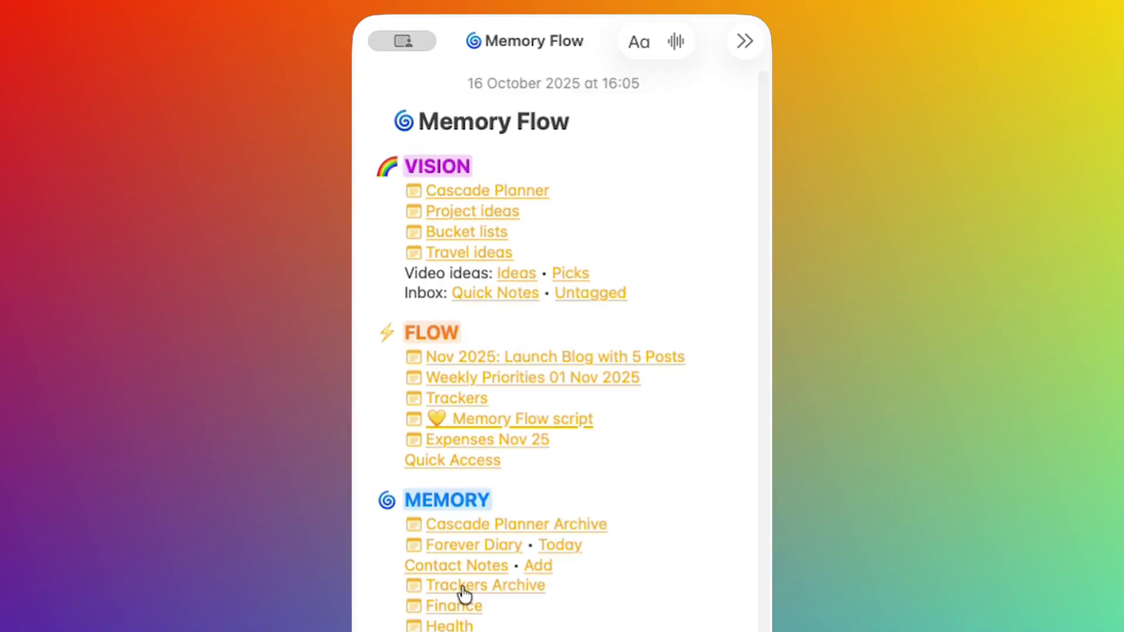
# Step: Look through the Trackers Archive note, then return to Memory Flow
pyautogui.click(507, 589)
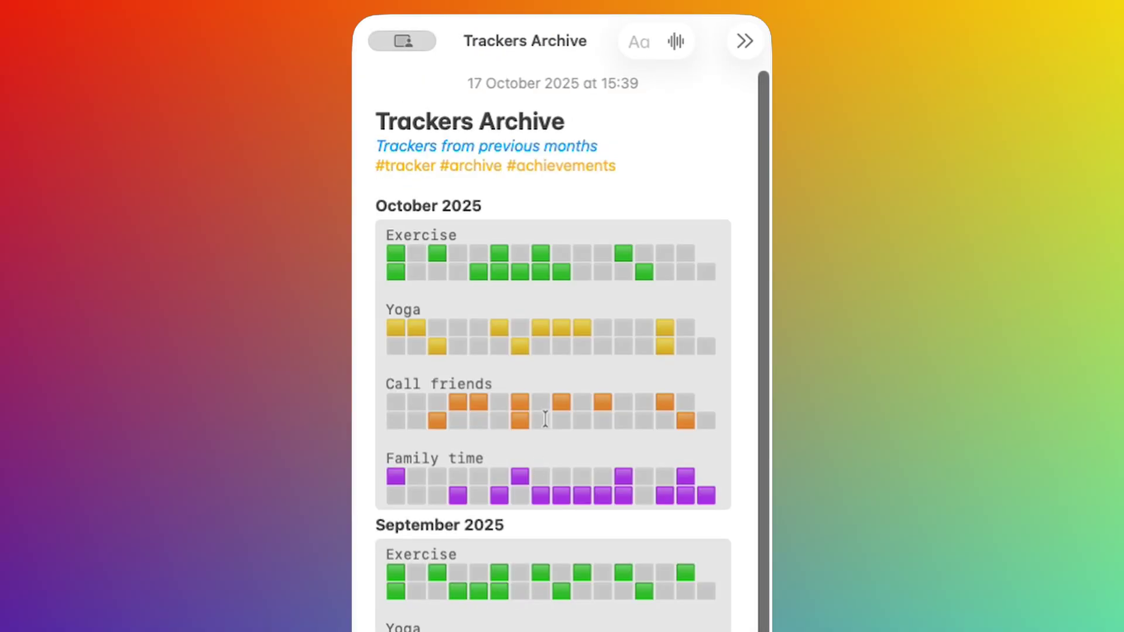
pyautogui.moveTo(763, 320); pyautogui.dragTo(784, 111)
pyautogui.press('super+bracketleft')
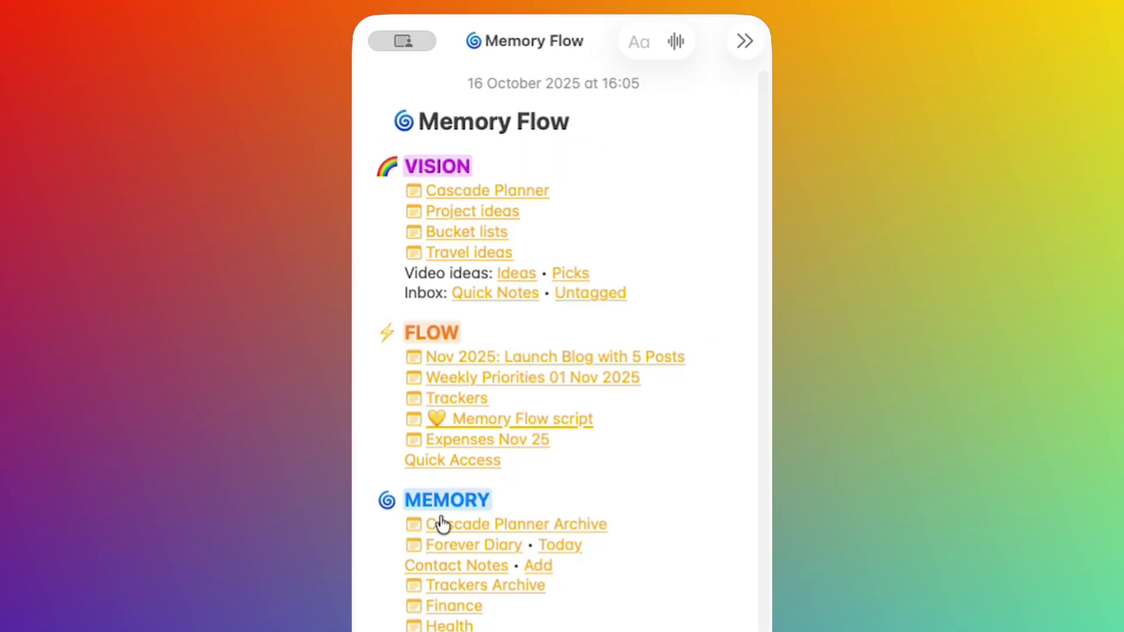
# Step: Remove the whole November 2025 tracker section from the Trackers note
pyautogui.click(455, 398)
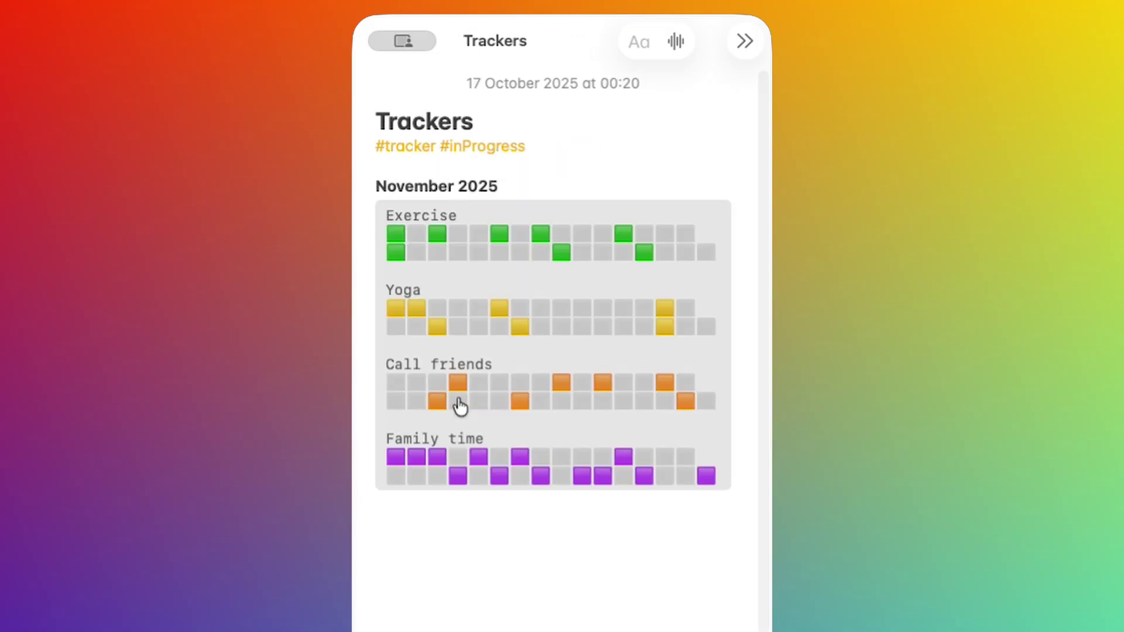
pyautogui.moveTo(379, 191)
pyautogui.moveTo(377, 186); pyautogui.dragTo(732, 490)
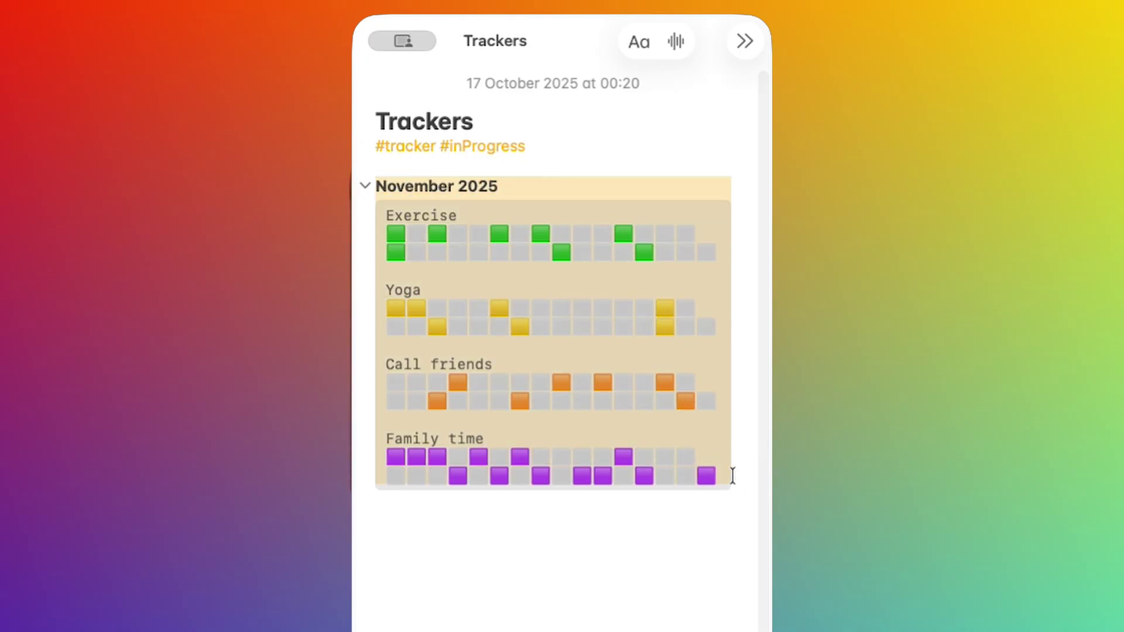
pyautogui.press('BackSpace')
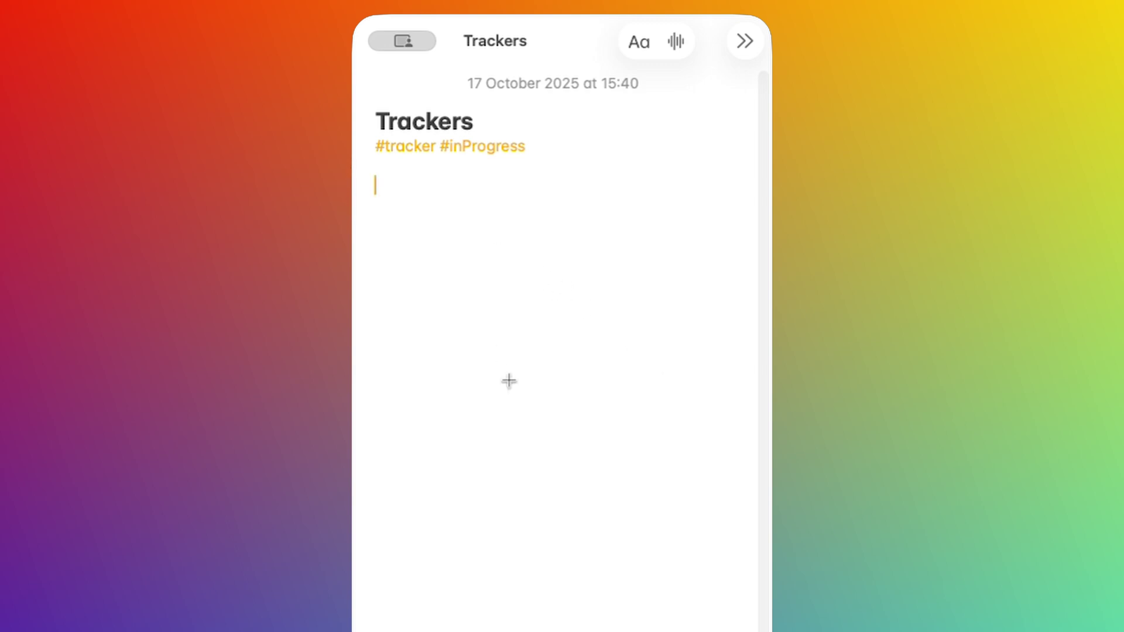
# Step: Paste the November 2025 trackers into Trackers Archive, below the hashtags and above October 2025
pyautogui.press('super+bracketleft')
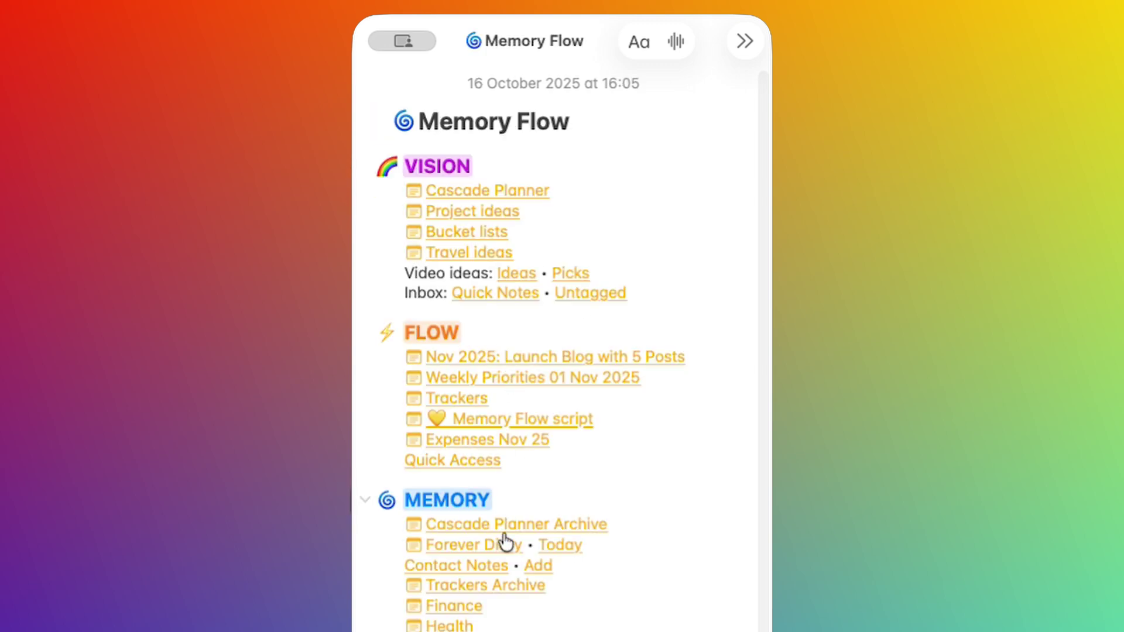
pyautogui.click(494, 587)
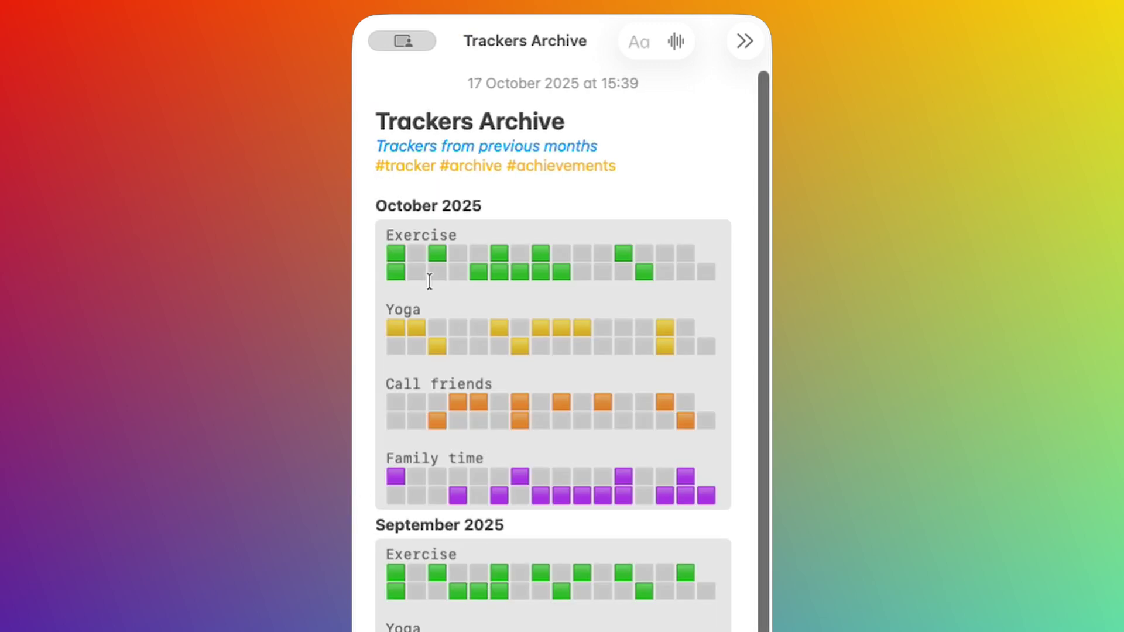
pyautogui.click(385, 188)
pyautogui.press('Return')
pyautogui.press('super+v')
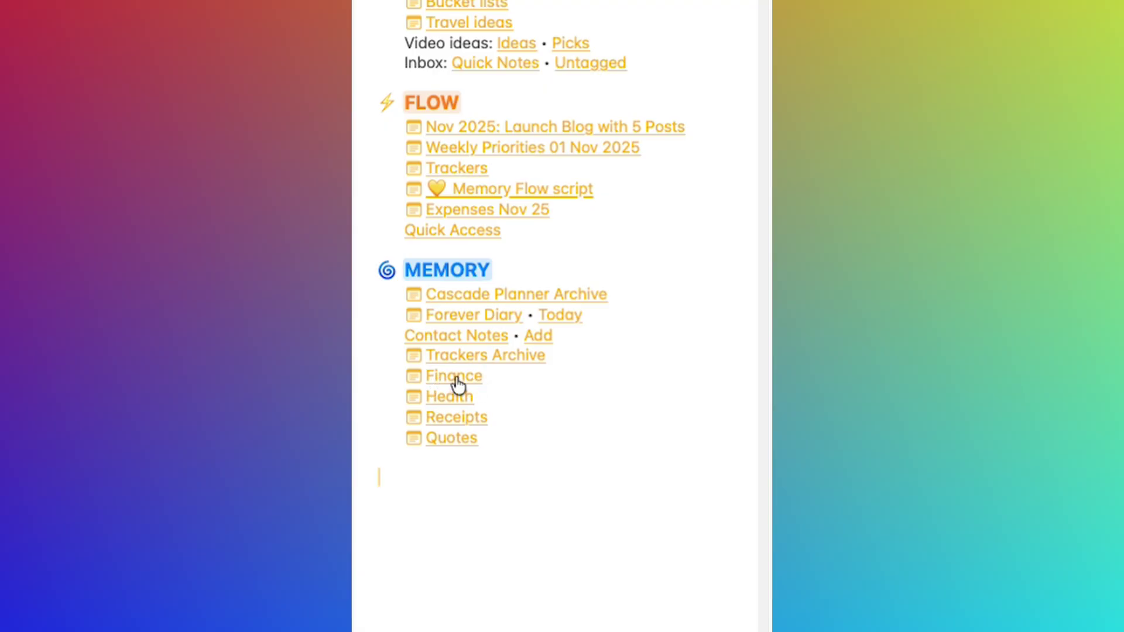
pyautogui.click(457, 378)
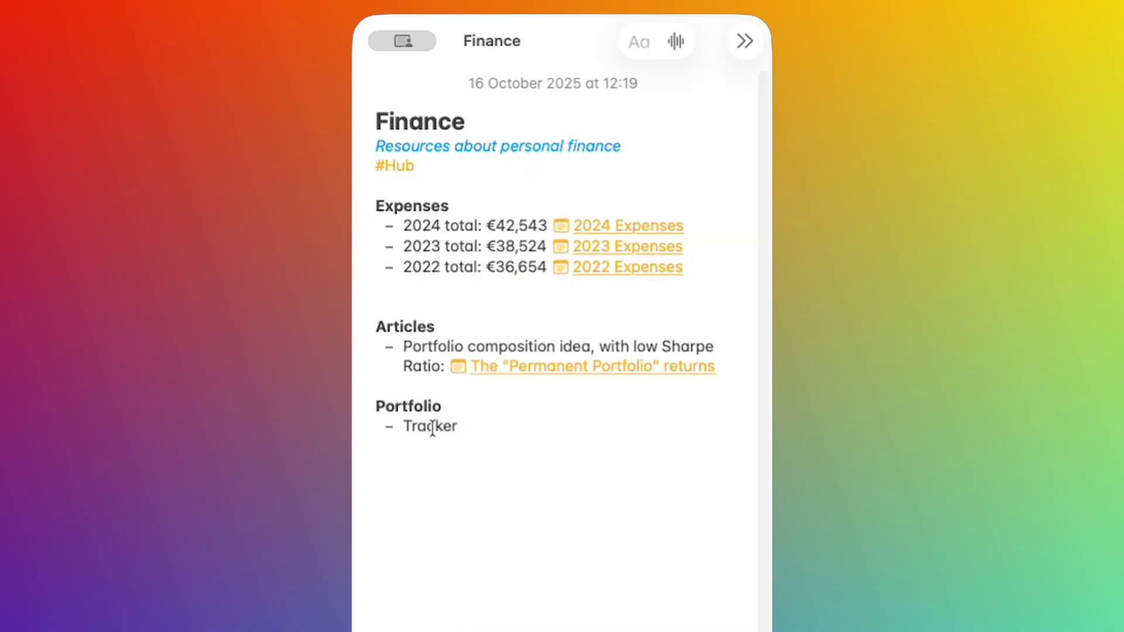
pyautogui.click(591, 368)
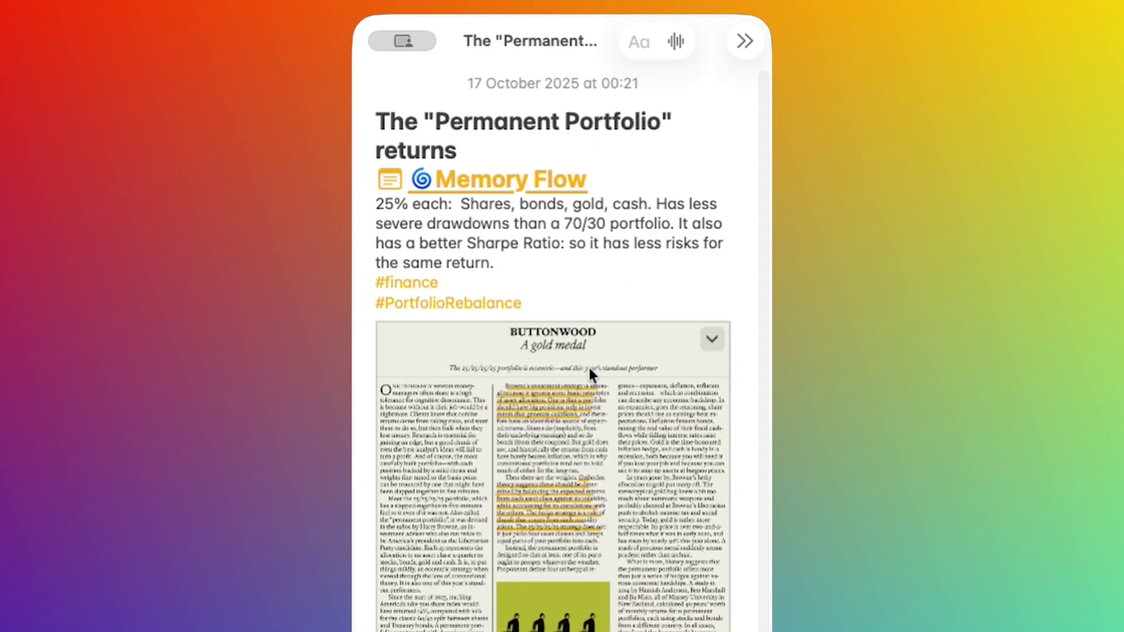
pyautogui.press('super+bracketleft')
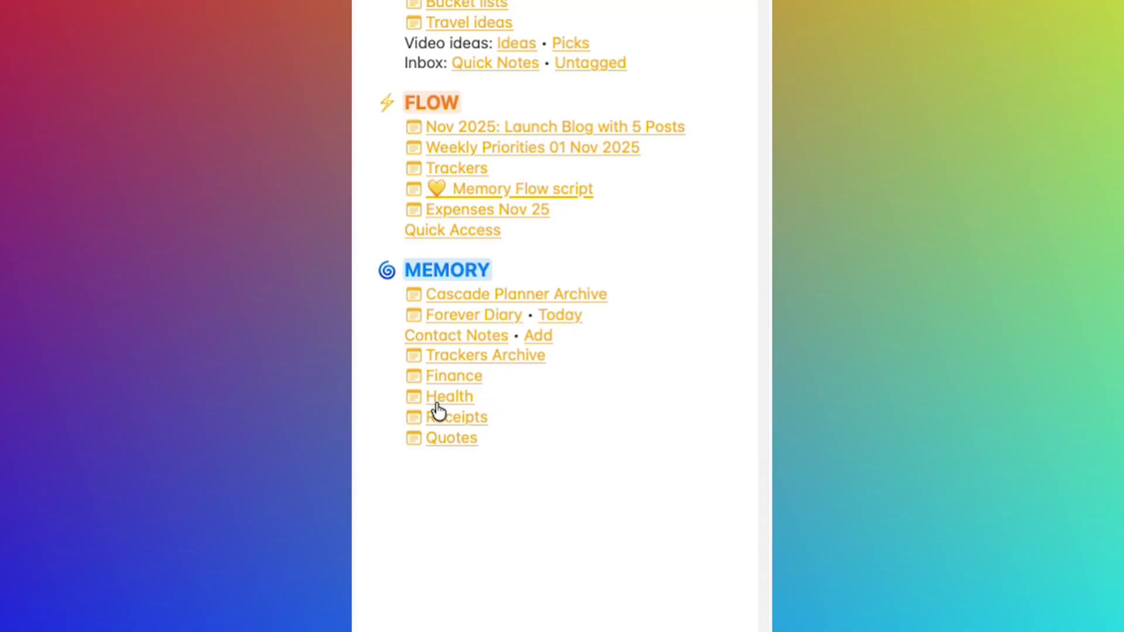
pyautogui.click(451, 399)
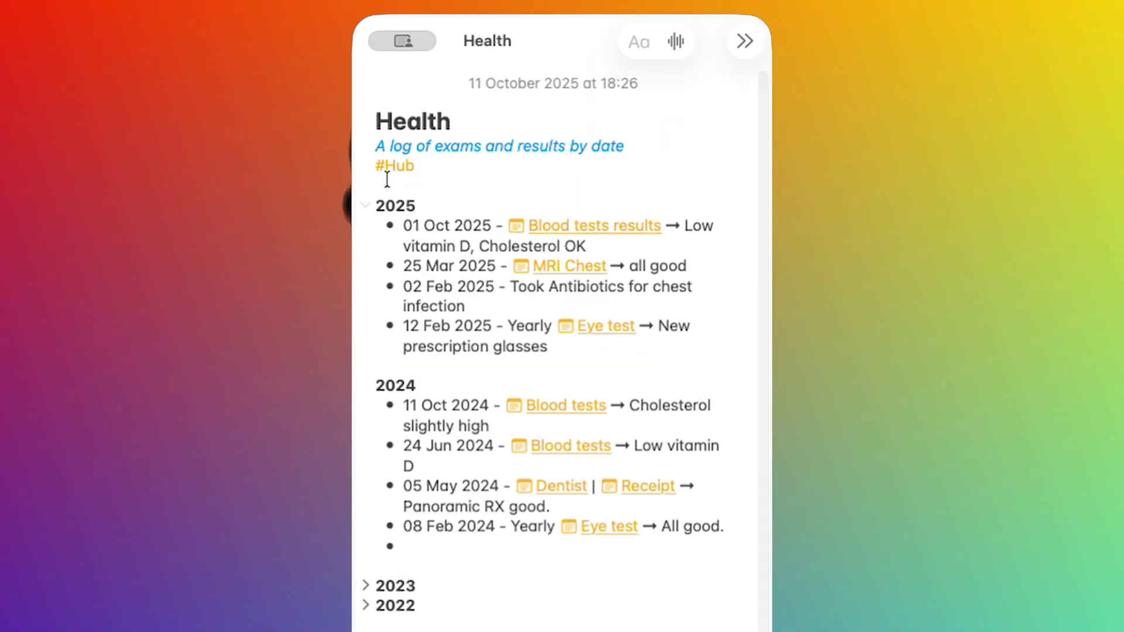
pyautogui.click(407, 163)
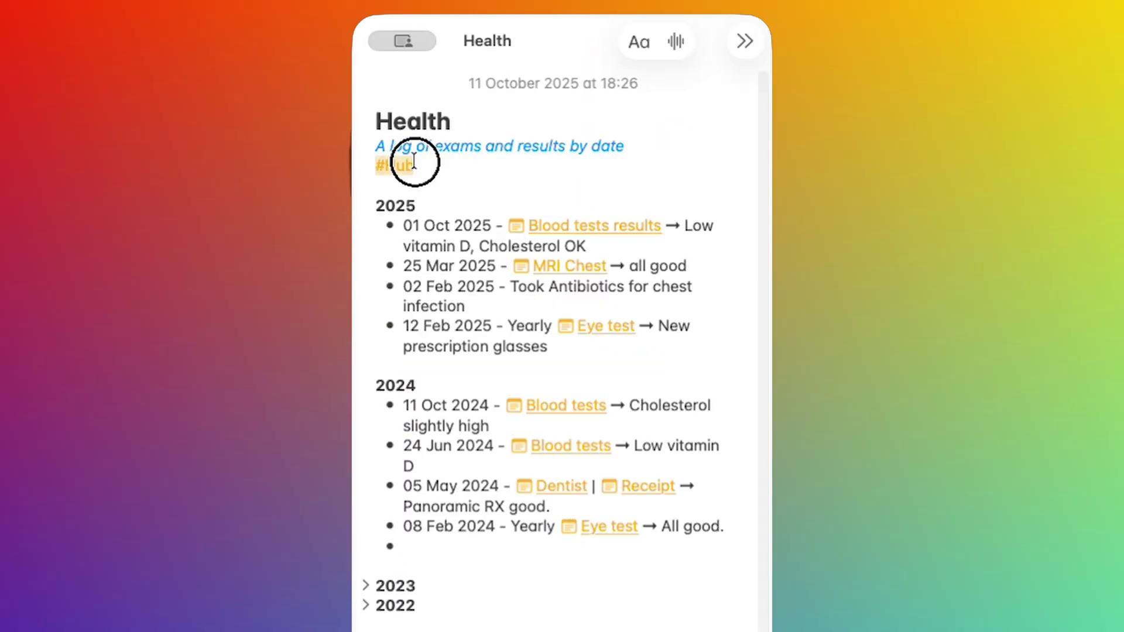
pyautogui.click(612, 232)
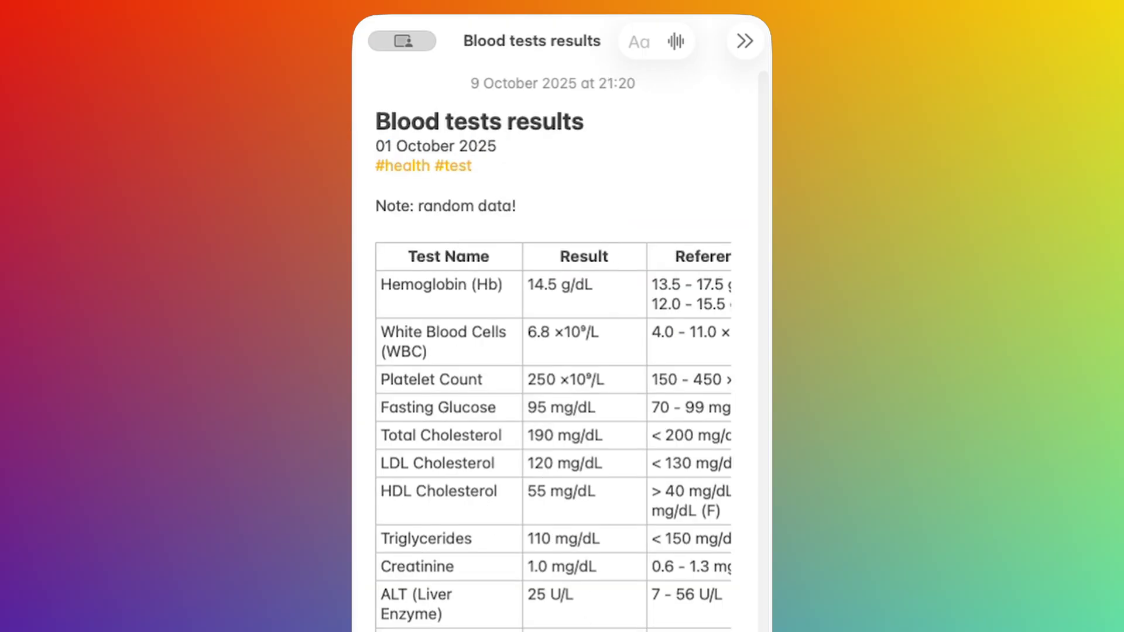
pyautogui.hscroll(5, 553, 438)
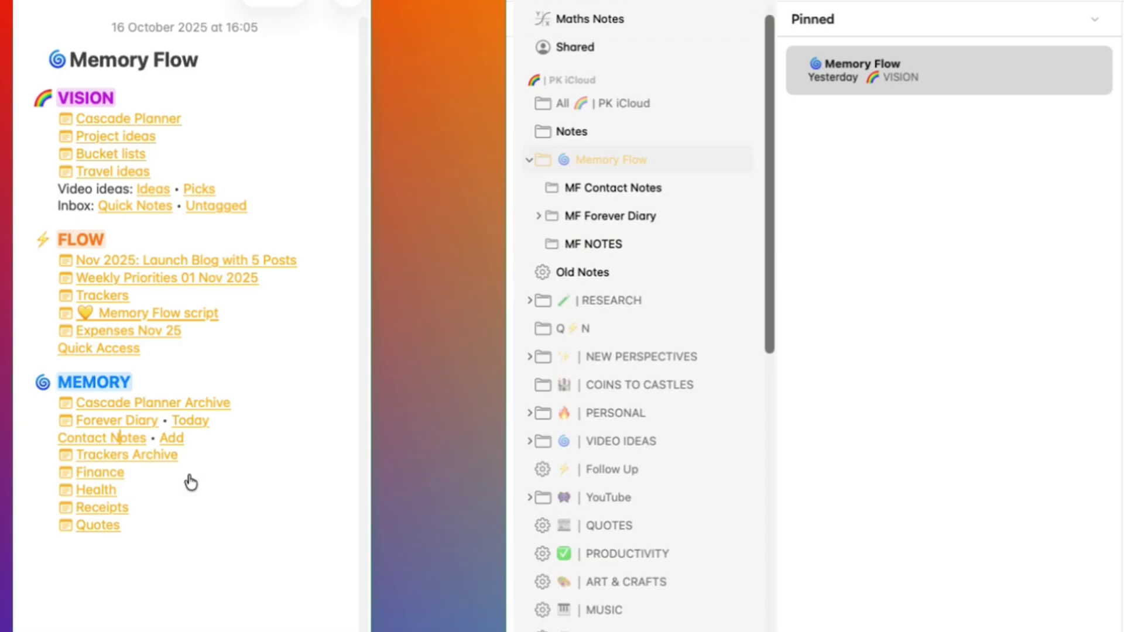
# Step: Show the MF Contact Notes folder and open the first of its three contact notes
pyautogui.click(120, 437)
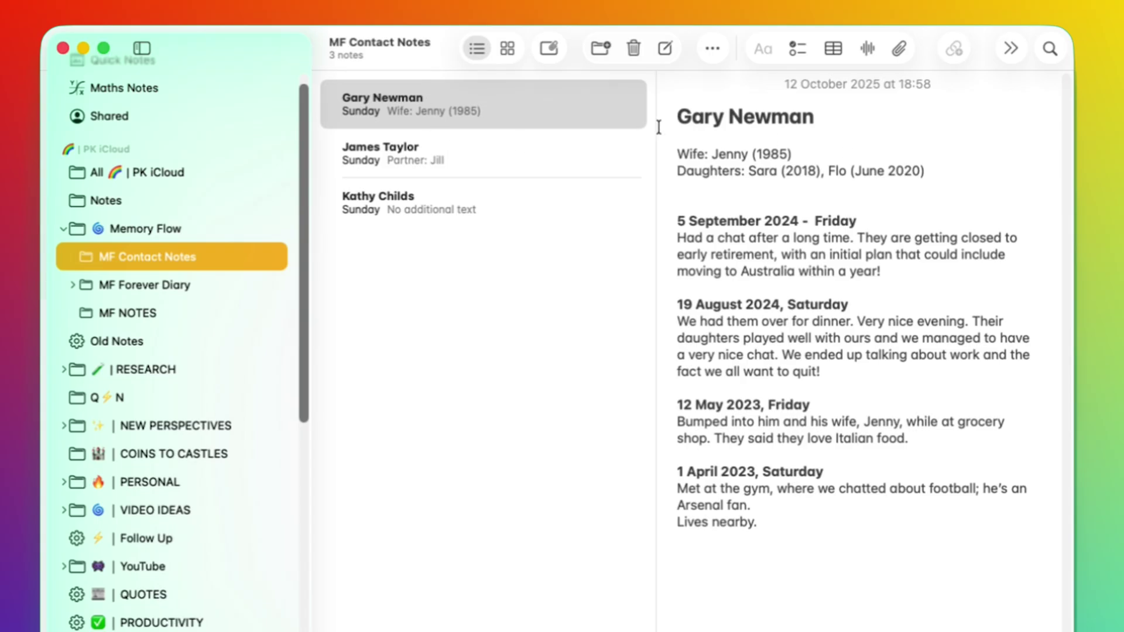
pyautogui.press('Tab')
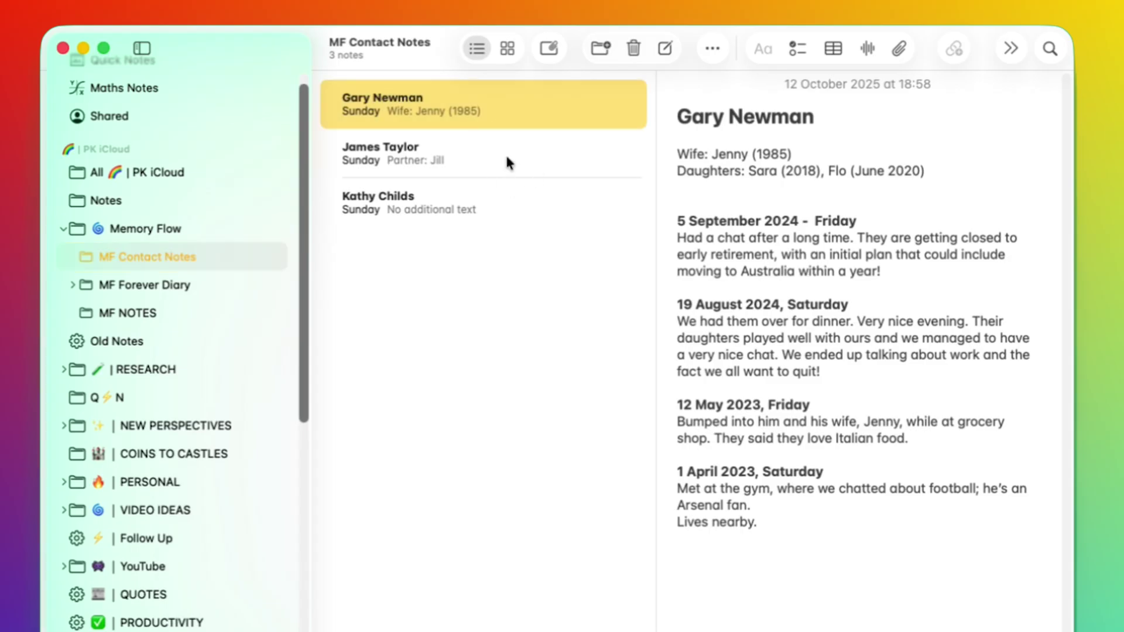
pyautogui.press('Down')
pyautogui.click(510, 114)
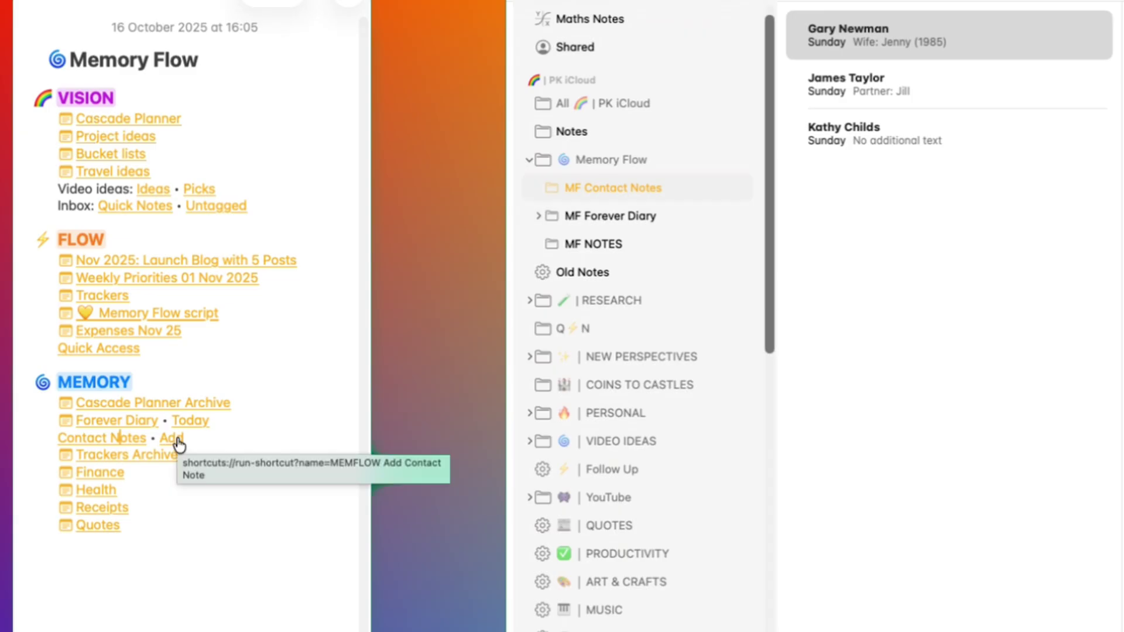
# Step: Run MEMFLOW Add Contact Note and enter the note 'We met for a coffee at the Central Perk'
pyautogui.click(176, 437)
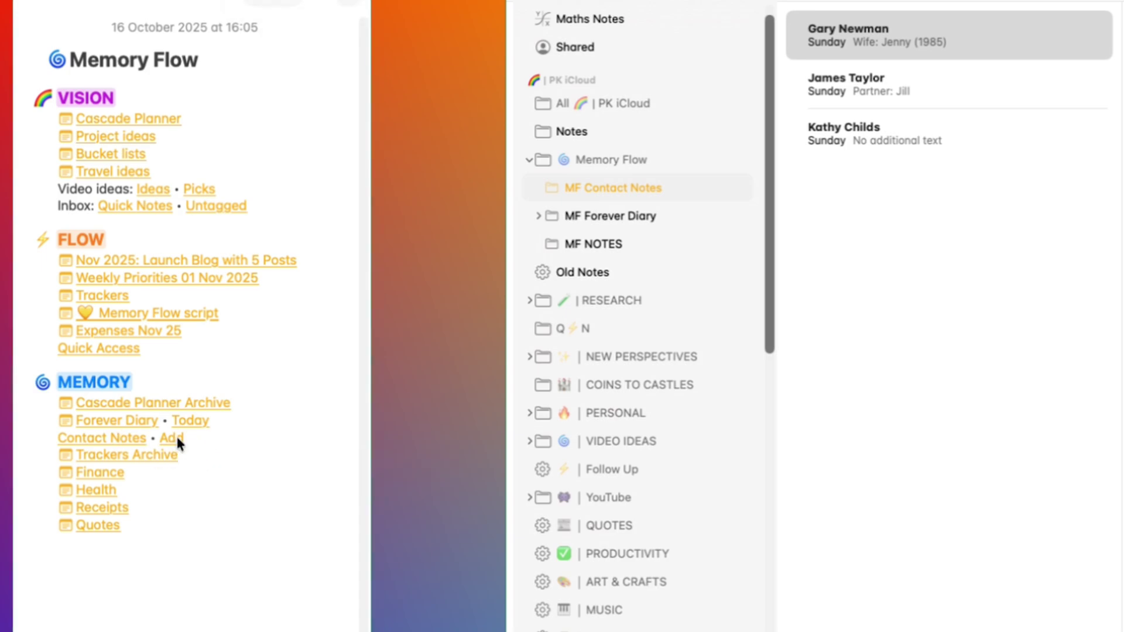
pyautogui.write('We met for a coffee at the Nea')
pyautogui.press('BackSpace')
pyautogui.write('Central P')
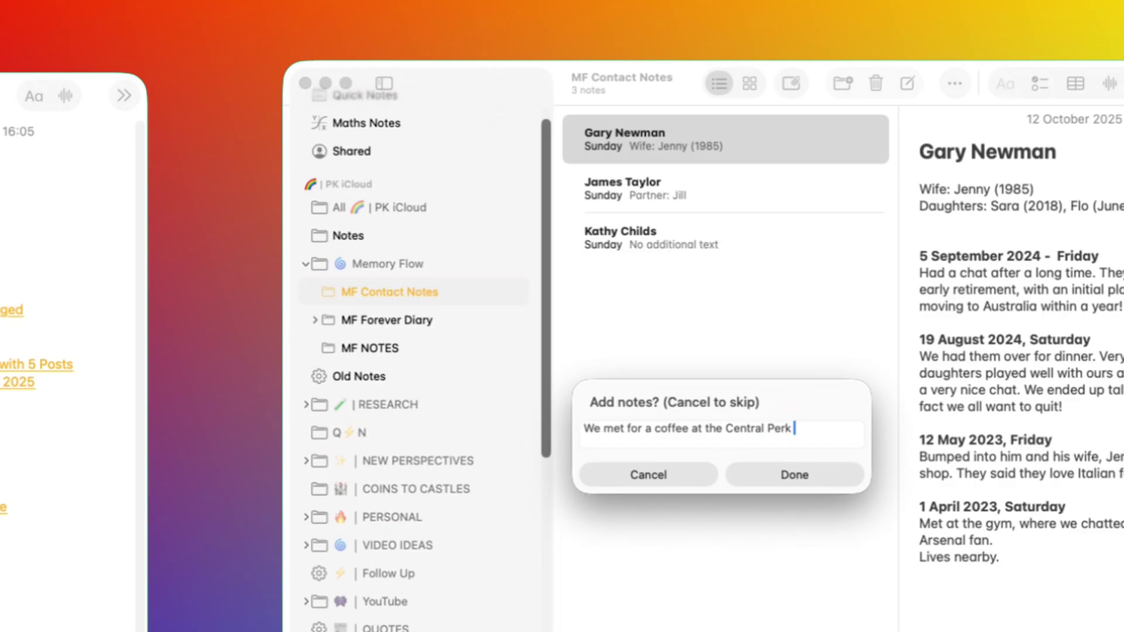
pyautogui.click(784, 475)
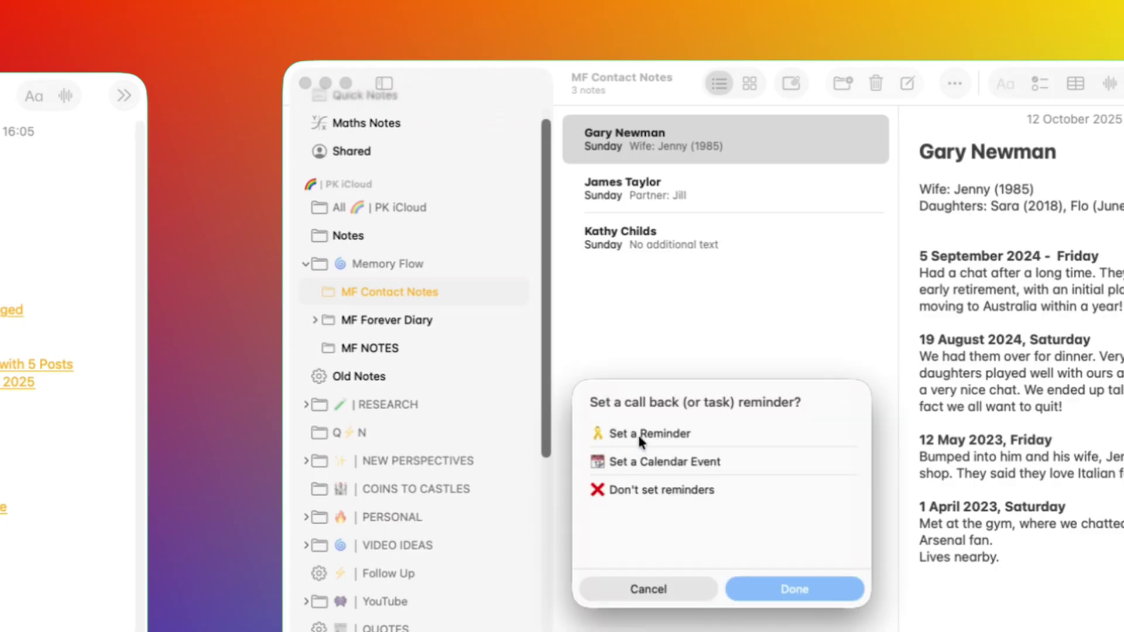